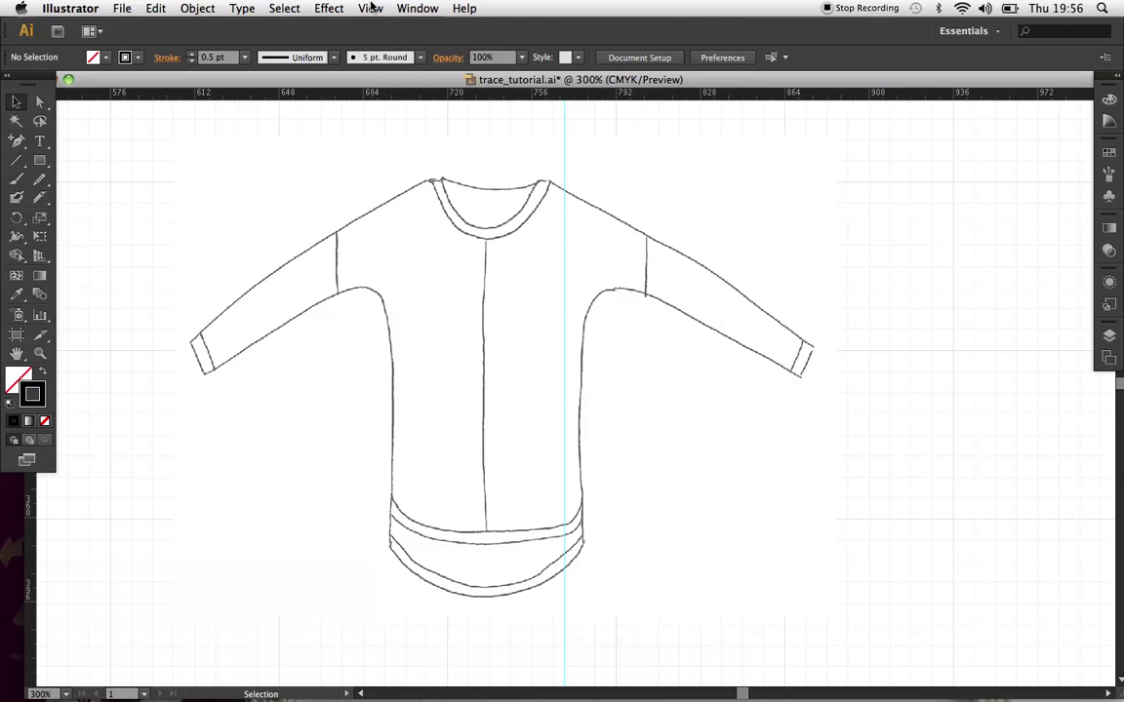
Open the Image Trace panel from the Window menu and select the placed top.jpg sketch
left_click(414, 9)
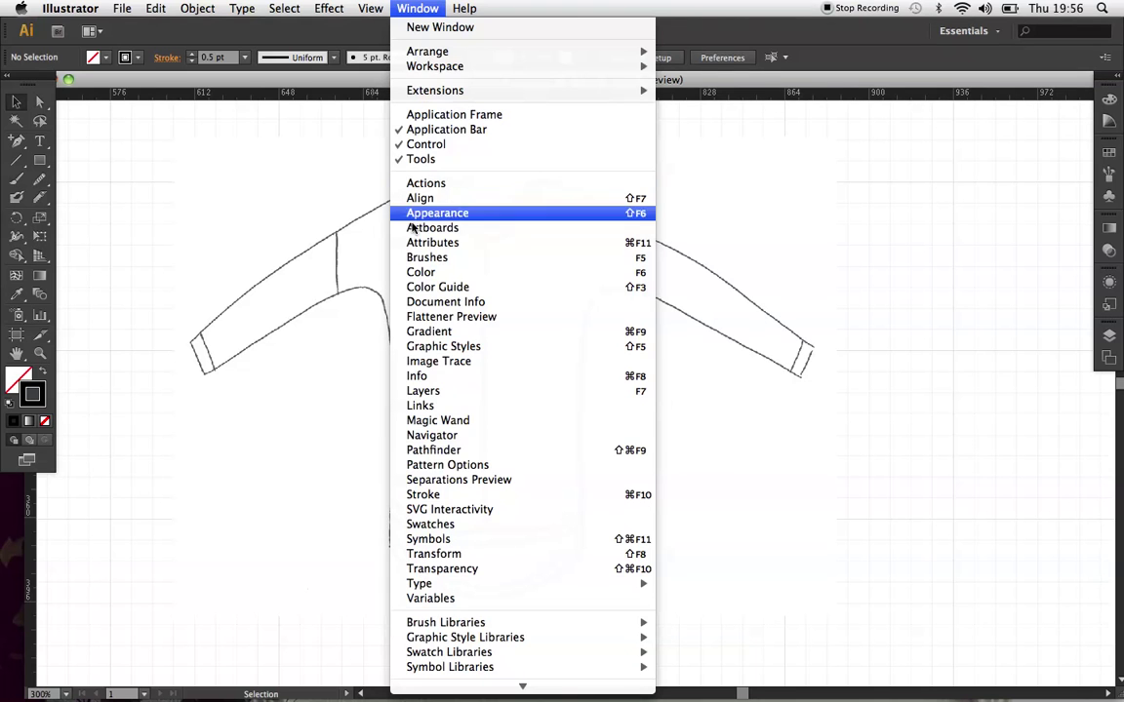
left_click(433, 363)
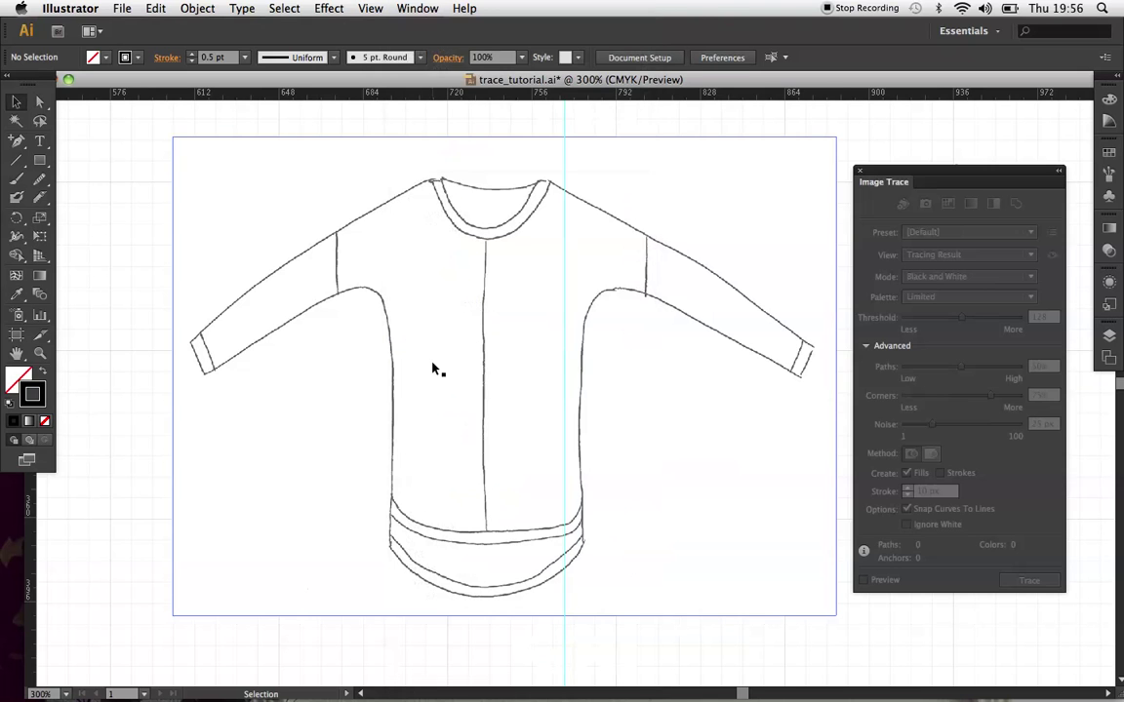
left_click(693, 283)
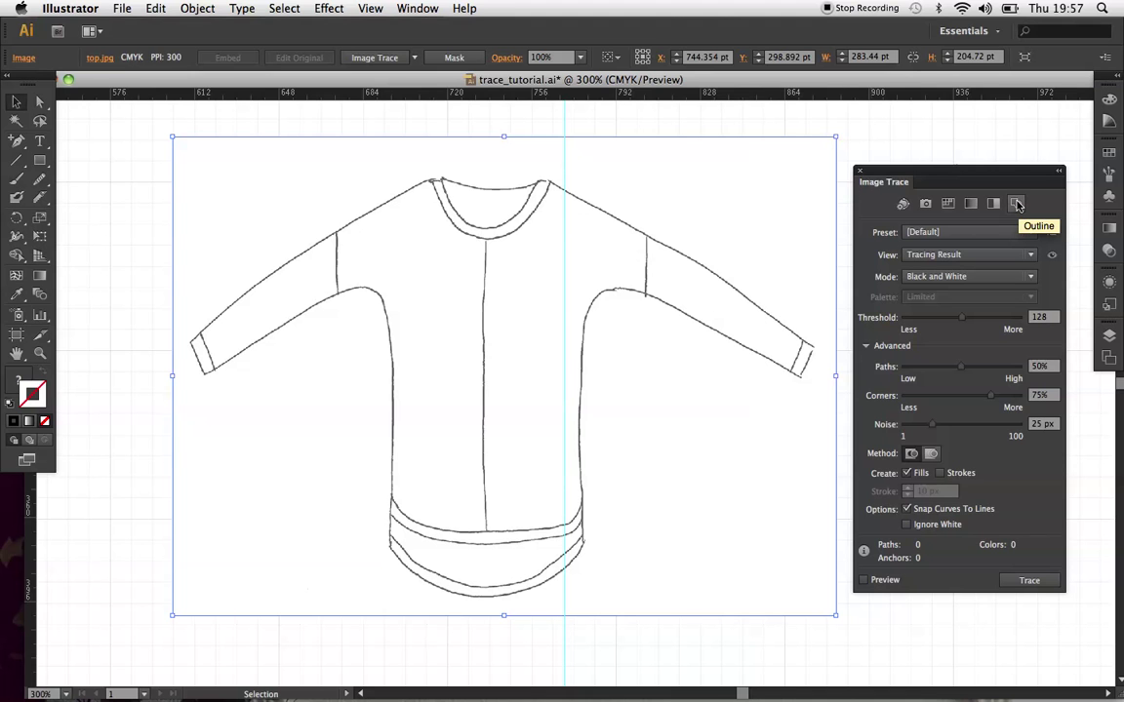
Trace the sketch with the Outline preset, raising the threshold to 226
left_click(1017, 203)
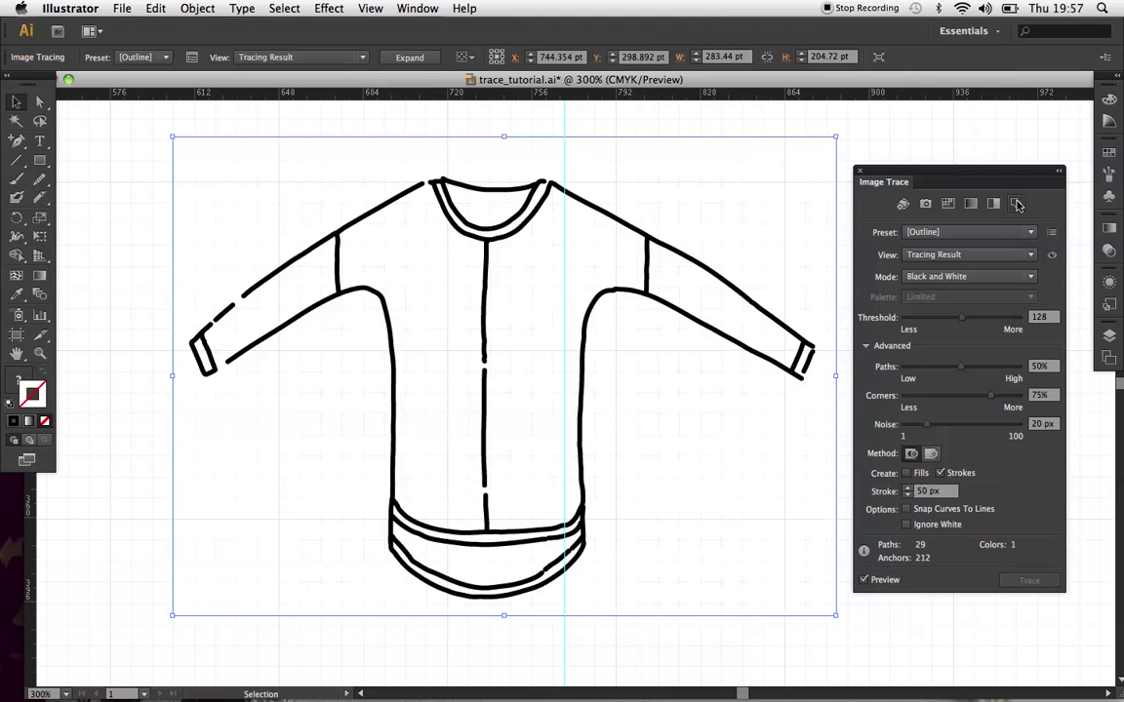
left_click(996, 318)
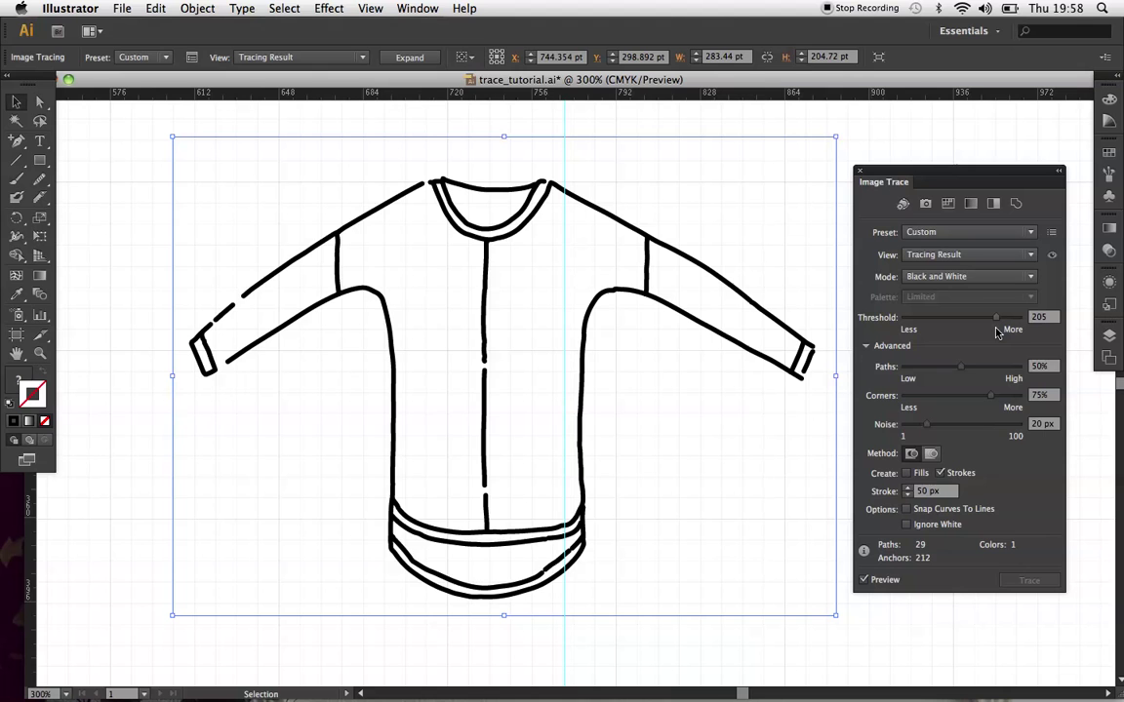
left_click_drag(996, 318, 1007, 317)
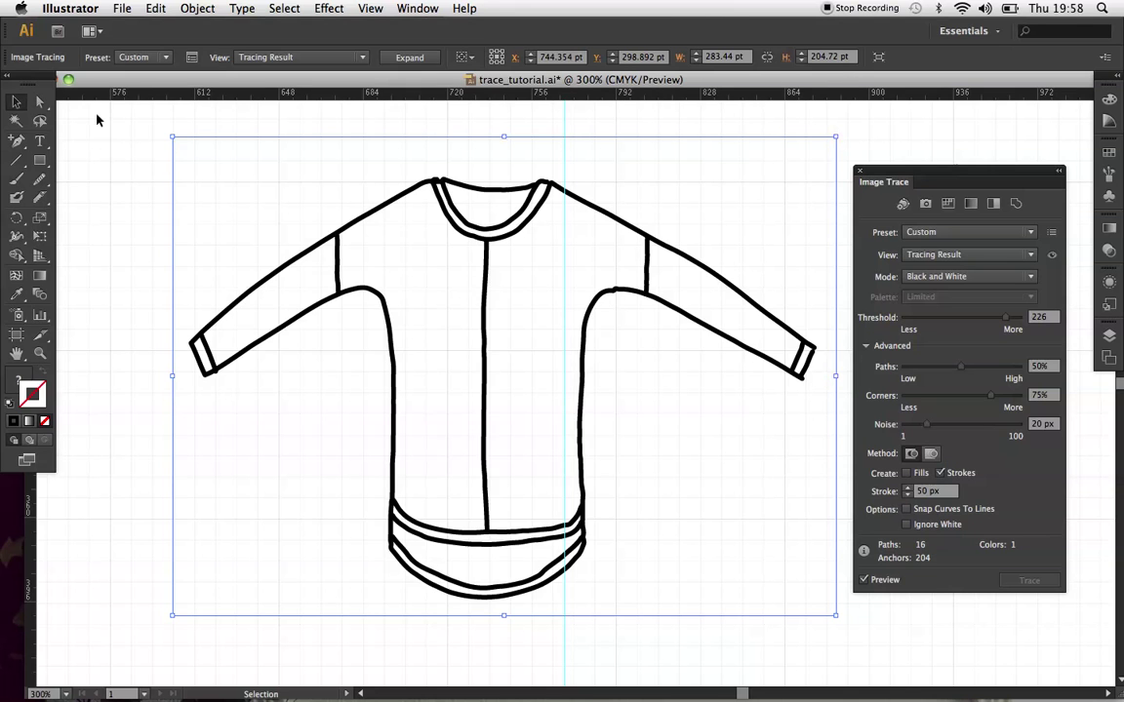
Expand the trace and ungroup it into separate editable paths
left_click(415, 58)
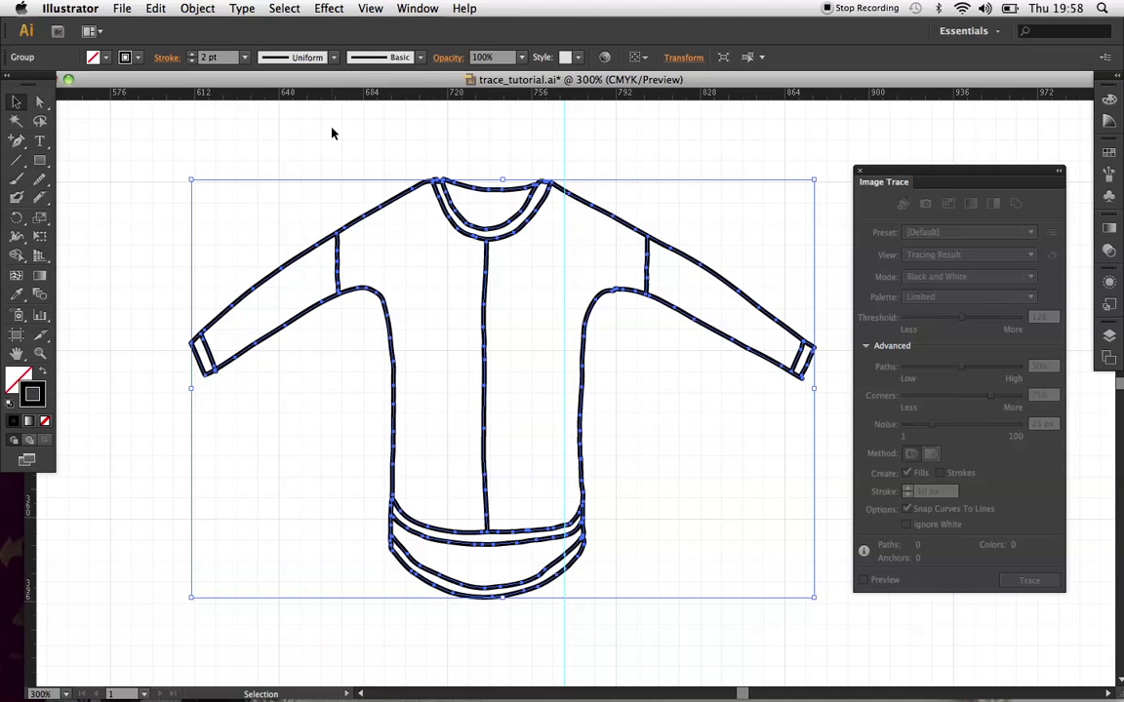
key("super+shift+g")
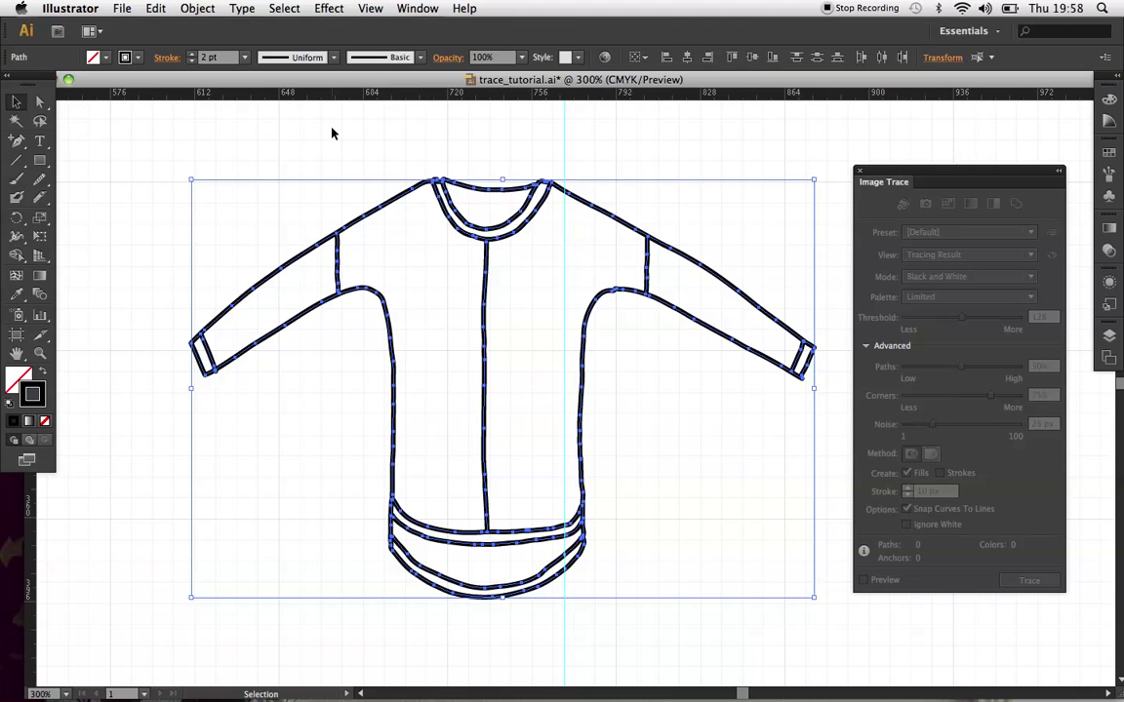
left_click(305, 192)
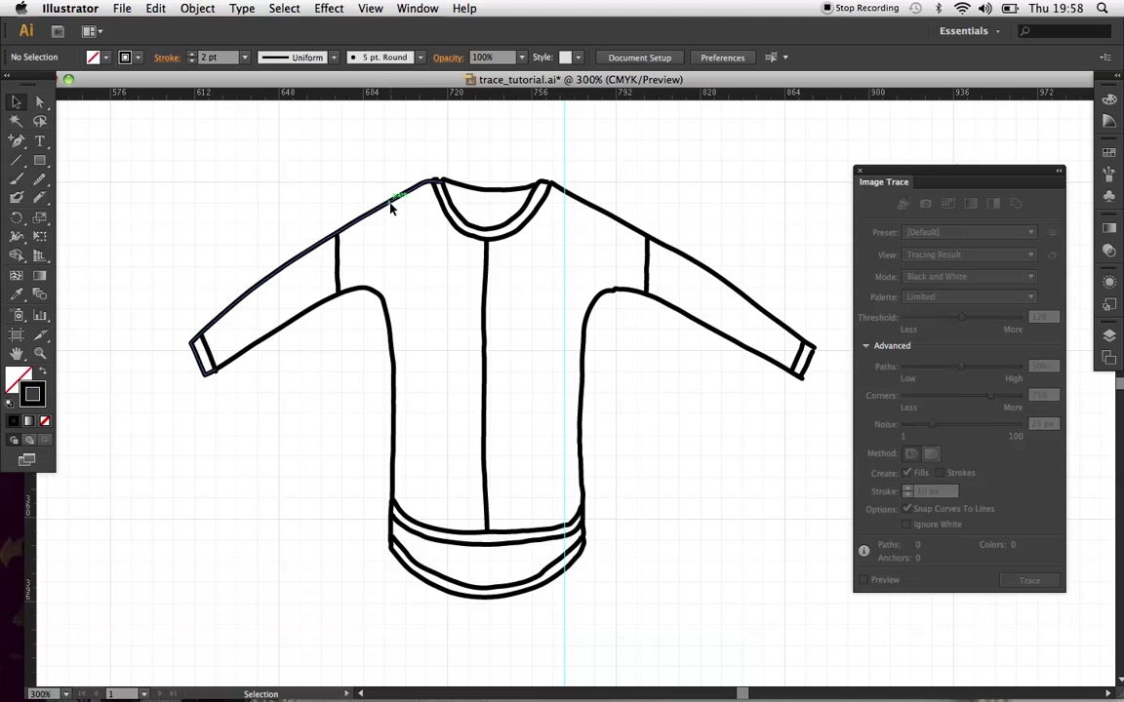
Check the sleeve and neckline paths, then delete the vertical centre front line
left_click(394, 206)
left_click(457, 206)
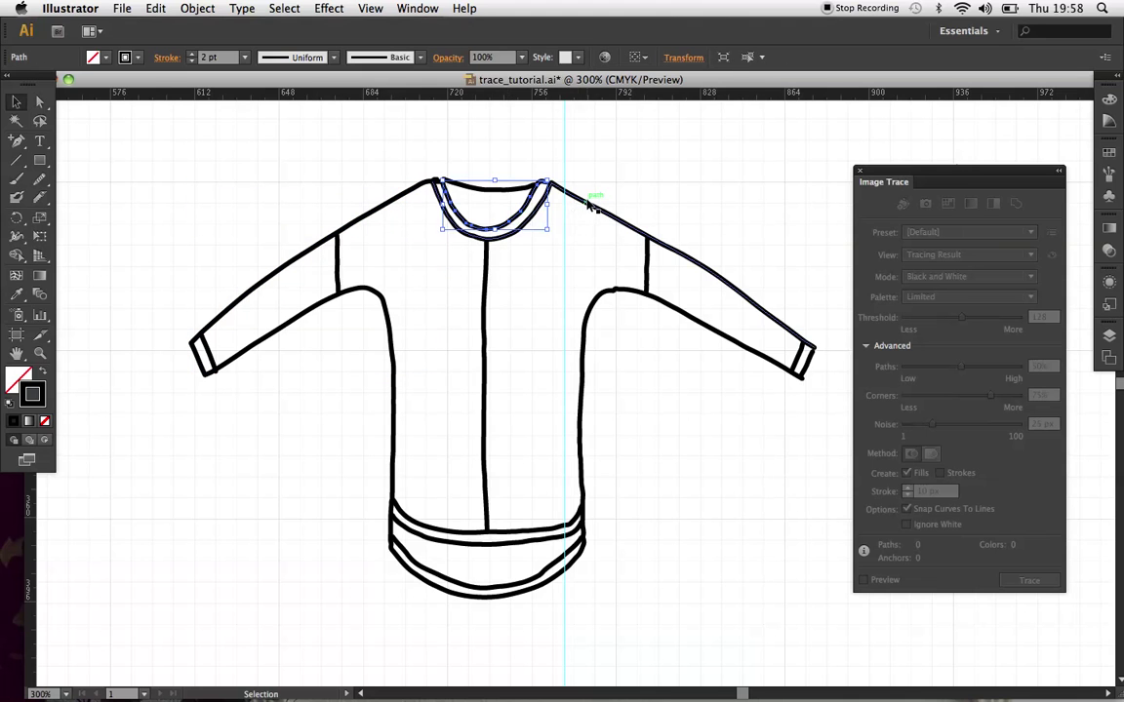
left_click(588, 204, "shift")
left_click(610, 294)
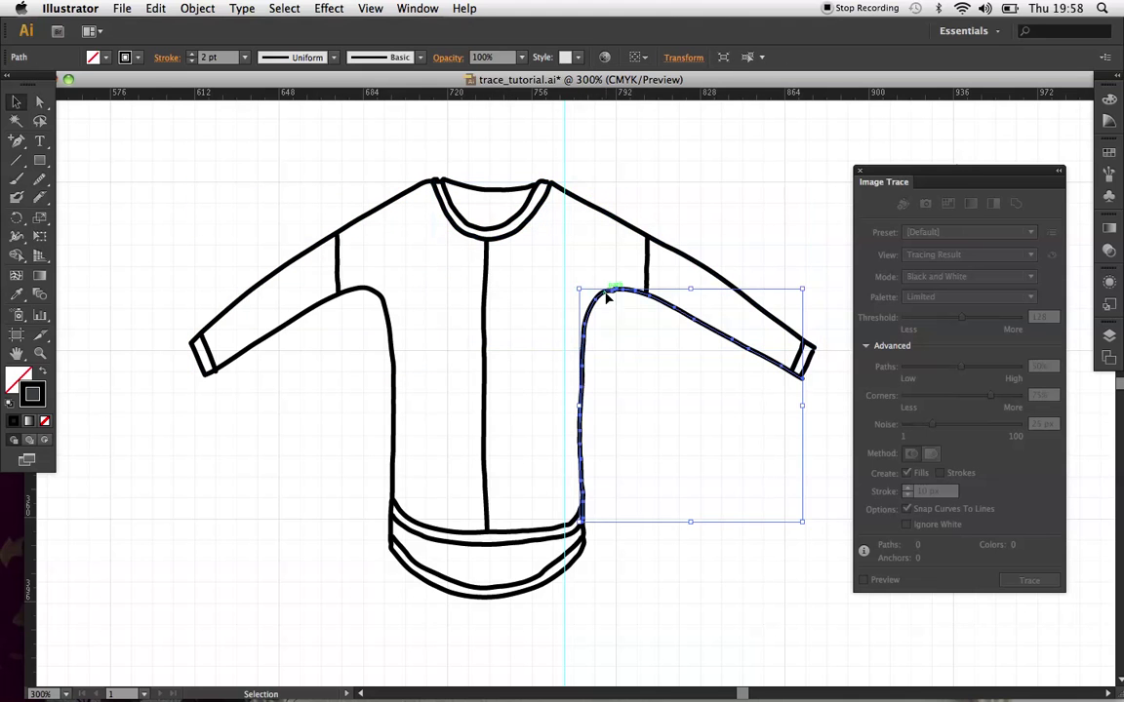
left_click(683, 430)
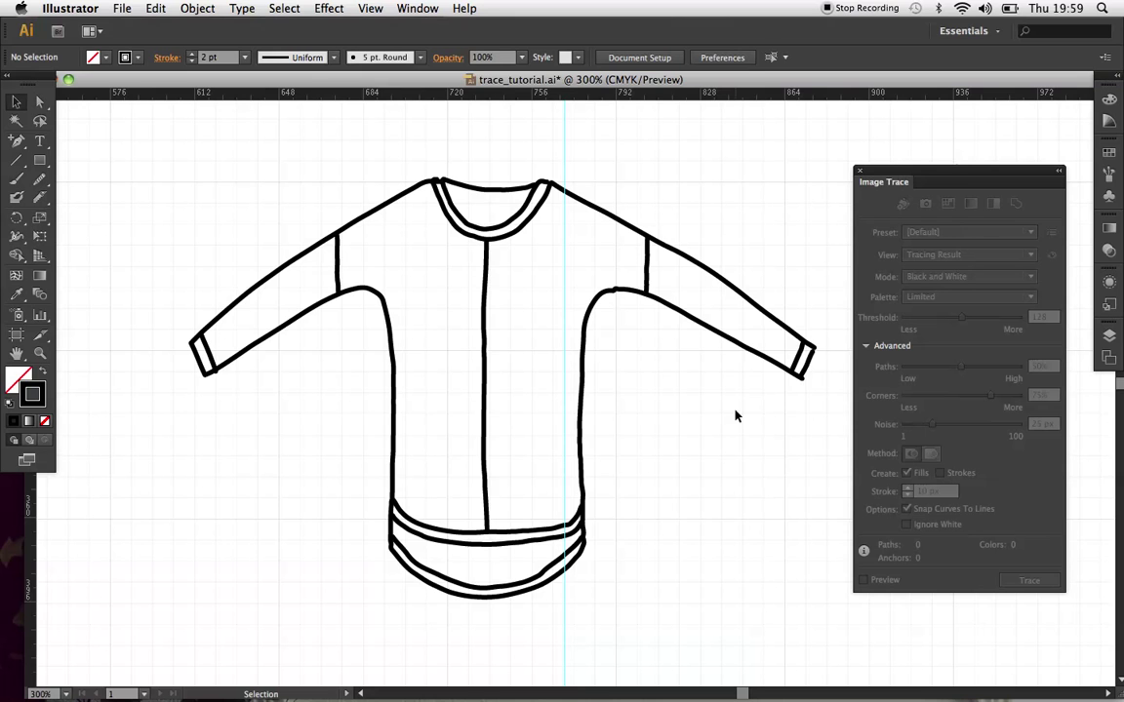
left_click(485, 361)
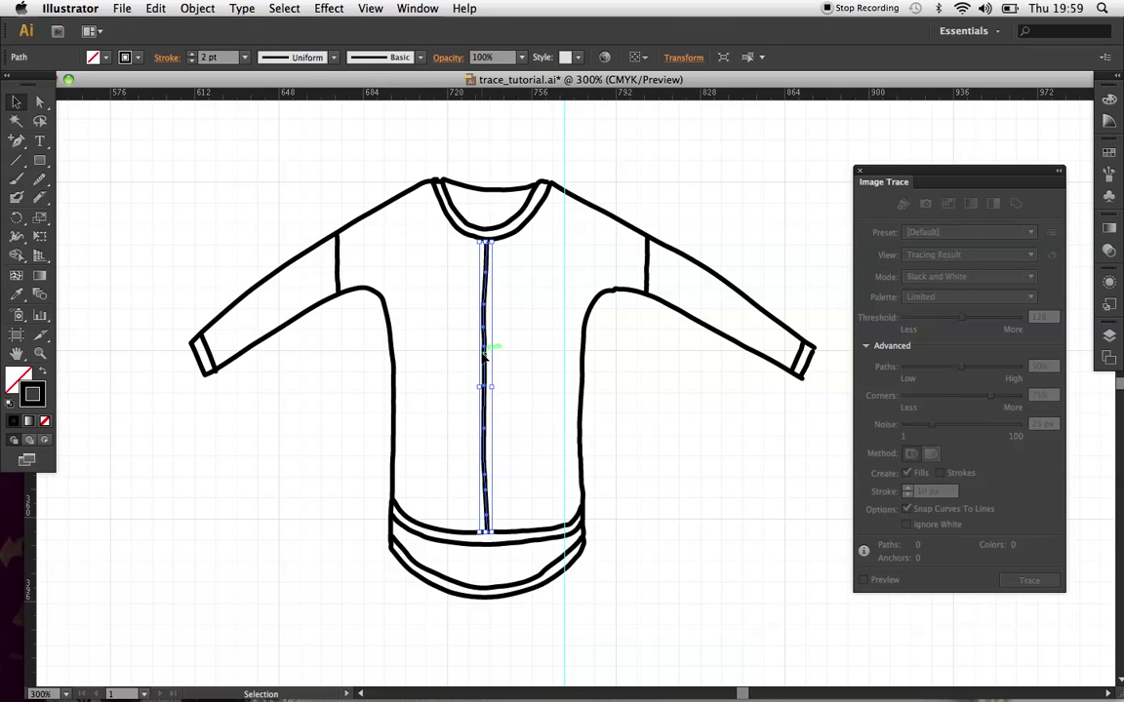
key("Delete")
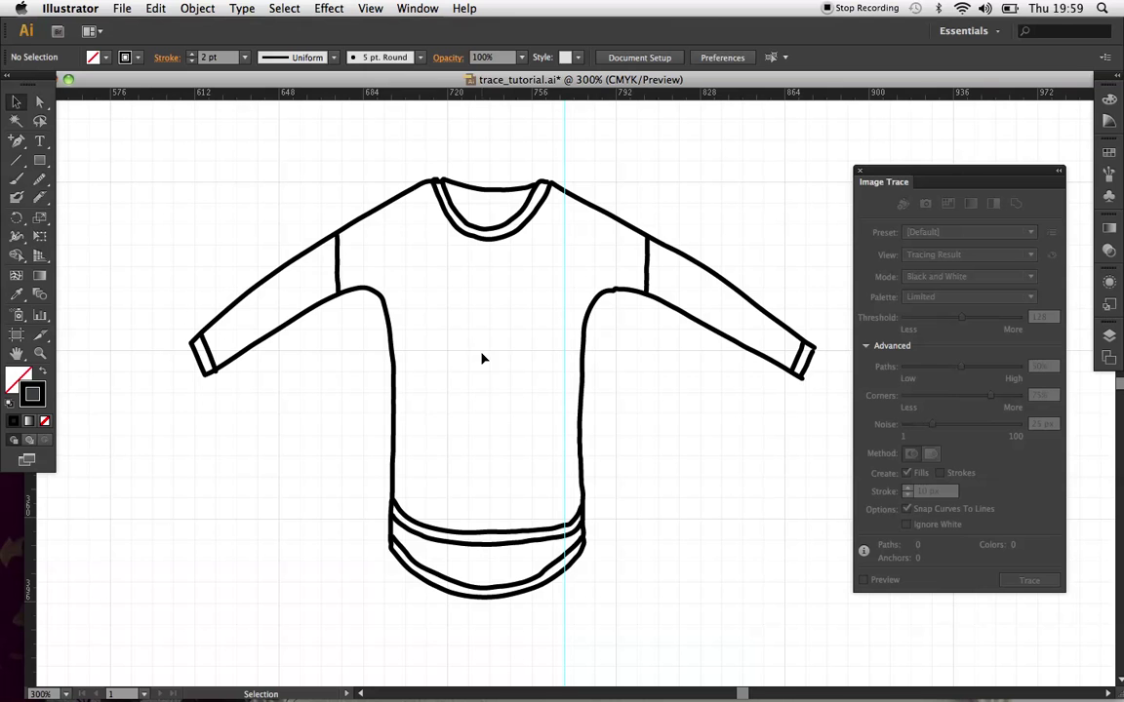
Move all of the shirt's outline paths further left on the canvas
left_click_drag(132, 143, 837, 640)
left_click_drag(792, 376, 635, 367)
scroll(522, 361, "left", 5)
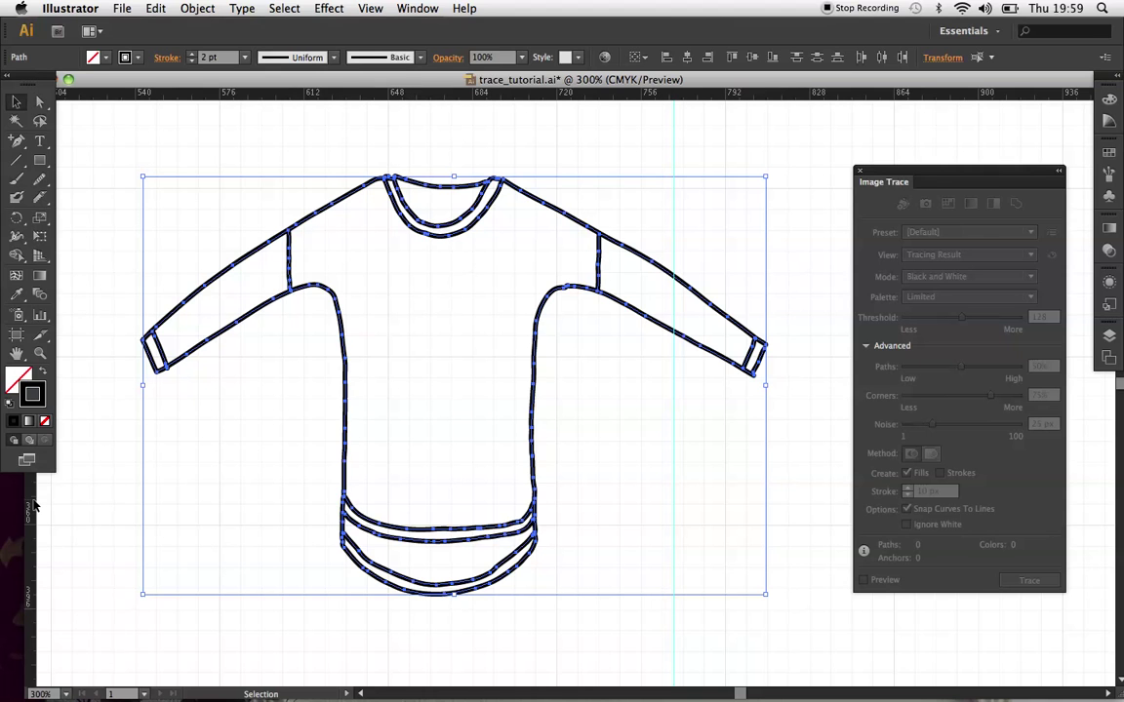
Pull a vertical ruler guide to the neckline centre and zoom in to verify it
left_click_drag(33, 504, 442, 534)
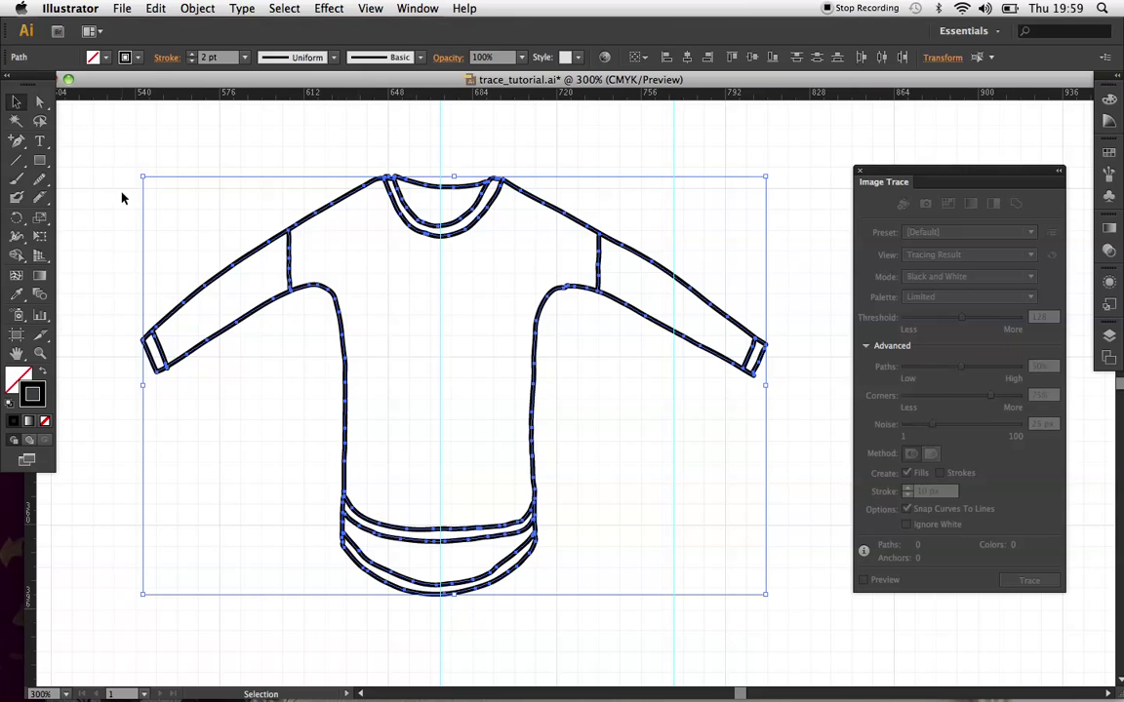
key("super+equal")
key("super+equal")
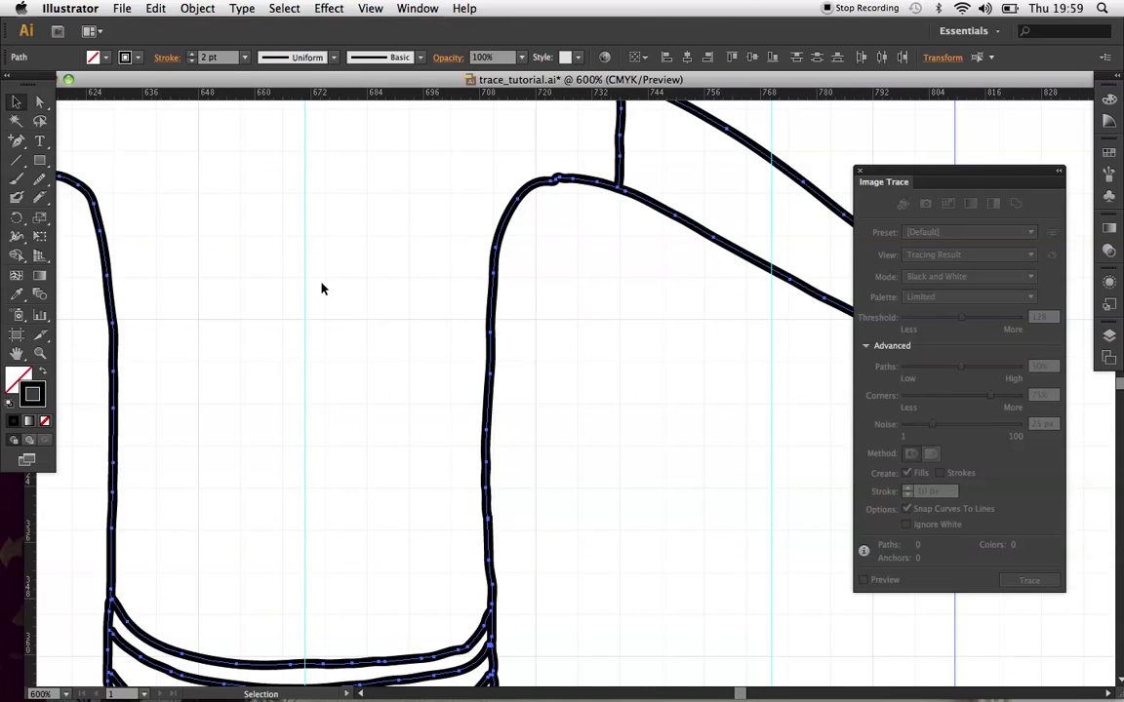
scroll(321, 288, "up", 5)
scroll(321, 288, "left", 4)
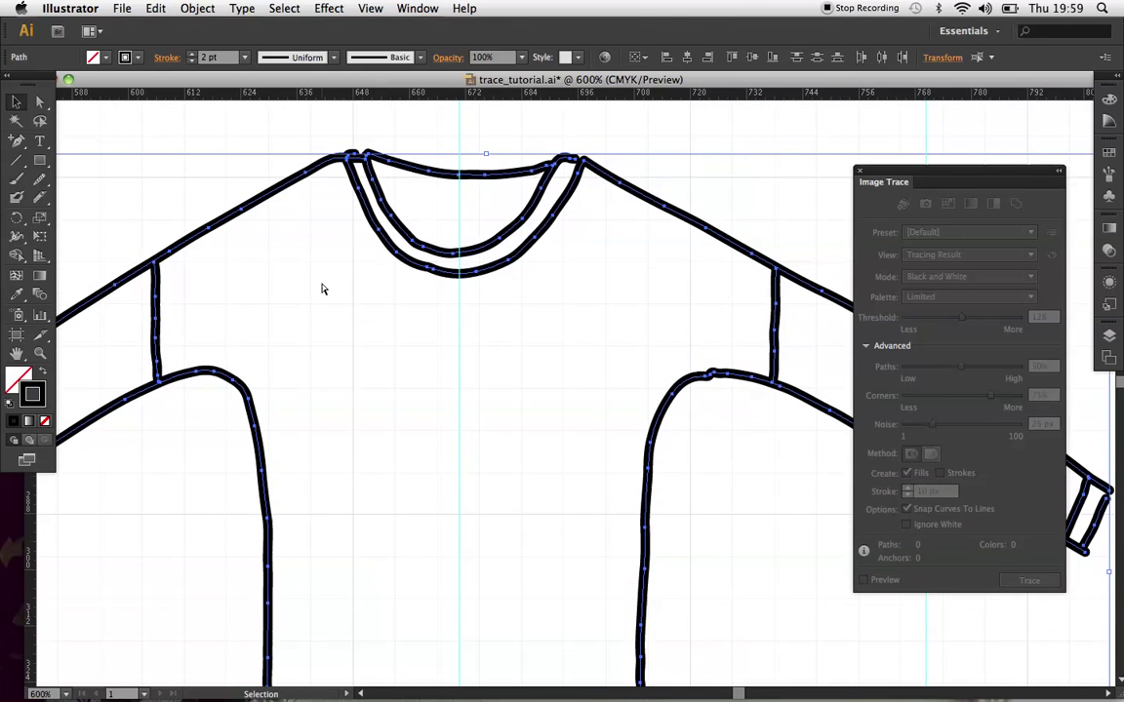
key("super+equal")
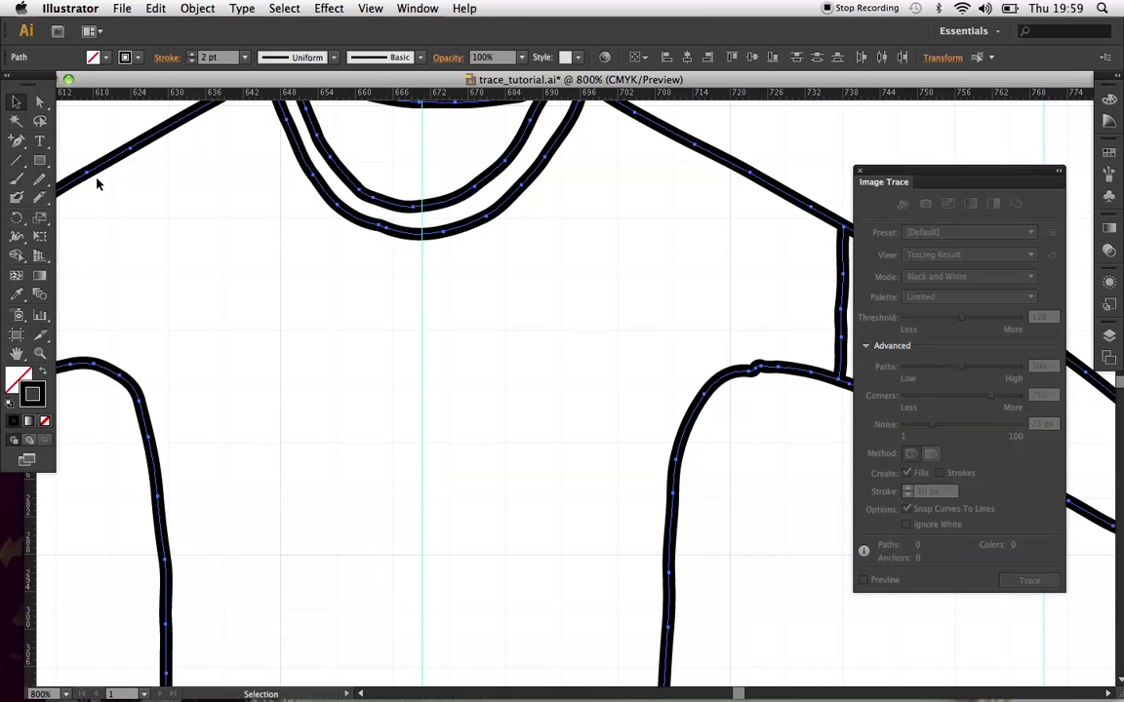
key("super+minus")
key("super+minus")
key("super+minus")
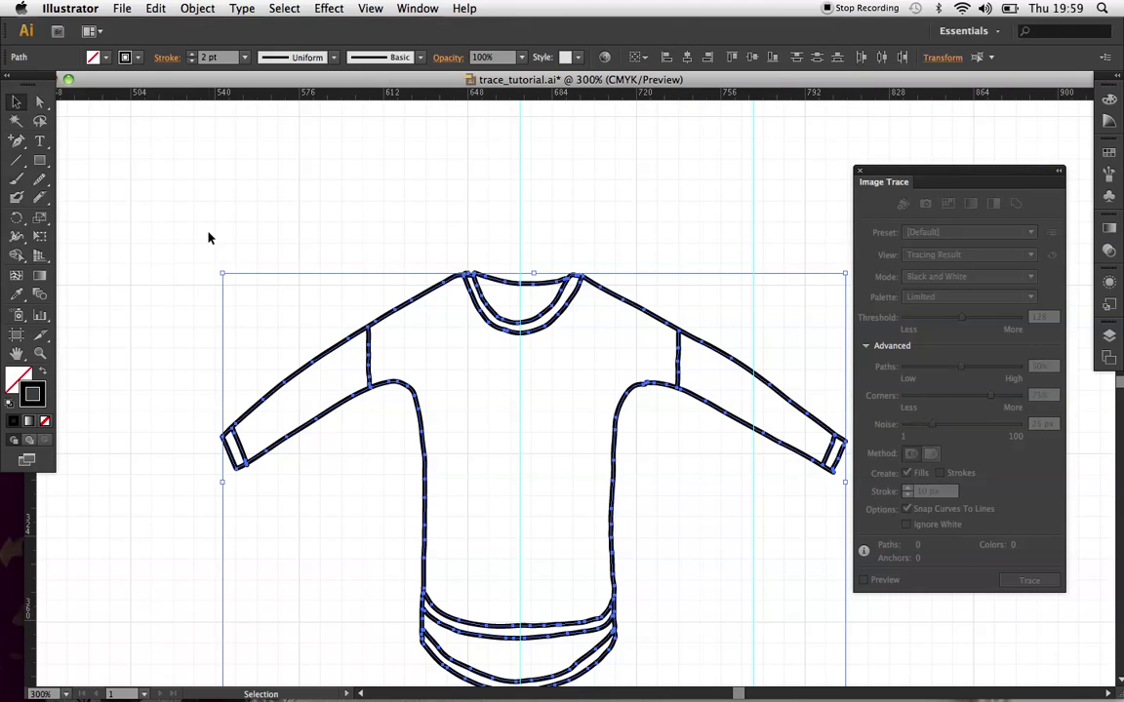
scroll(208, 238, "down", 3)
scroll(219, 234, "right", 2)
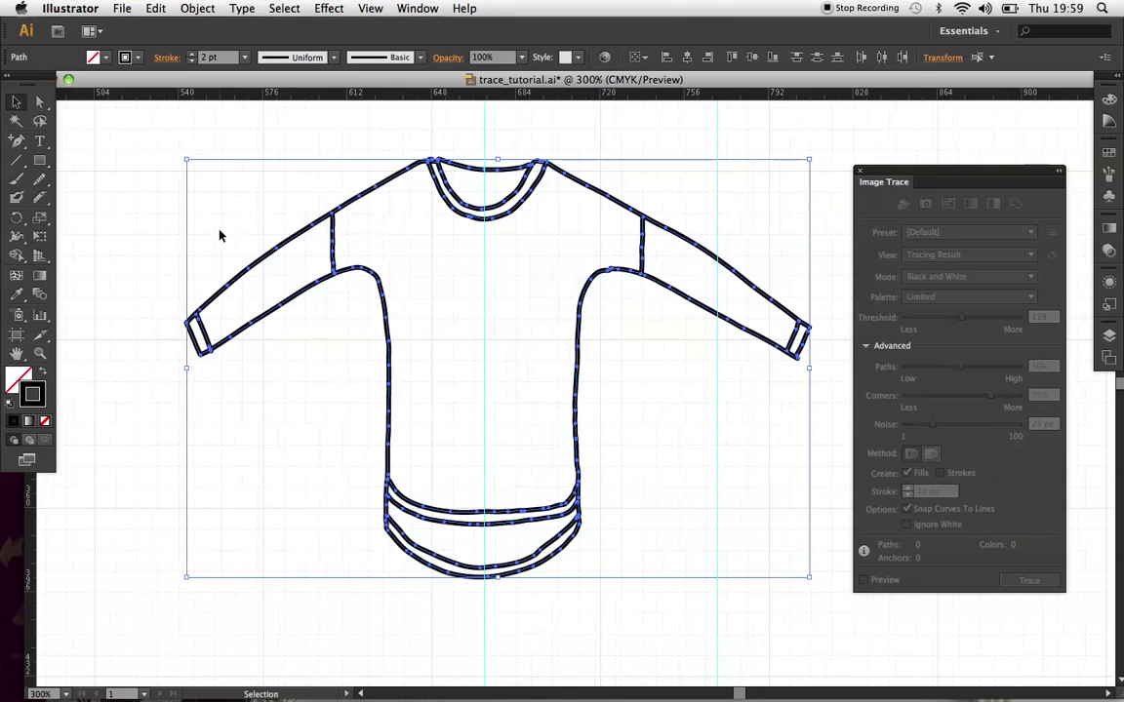
left_click(243, 56)
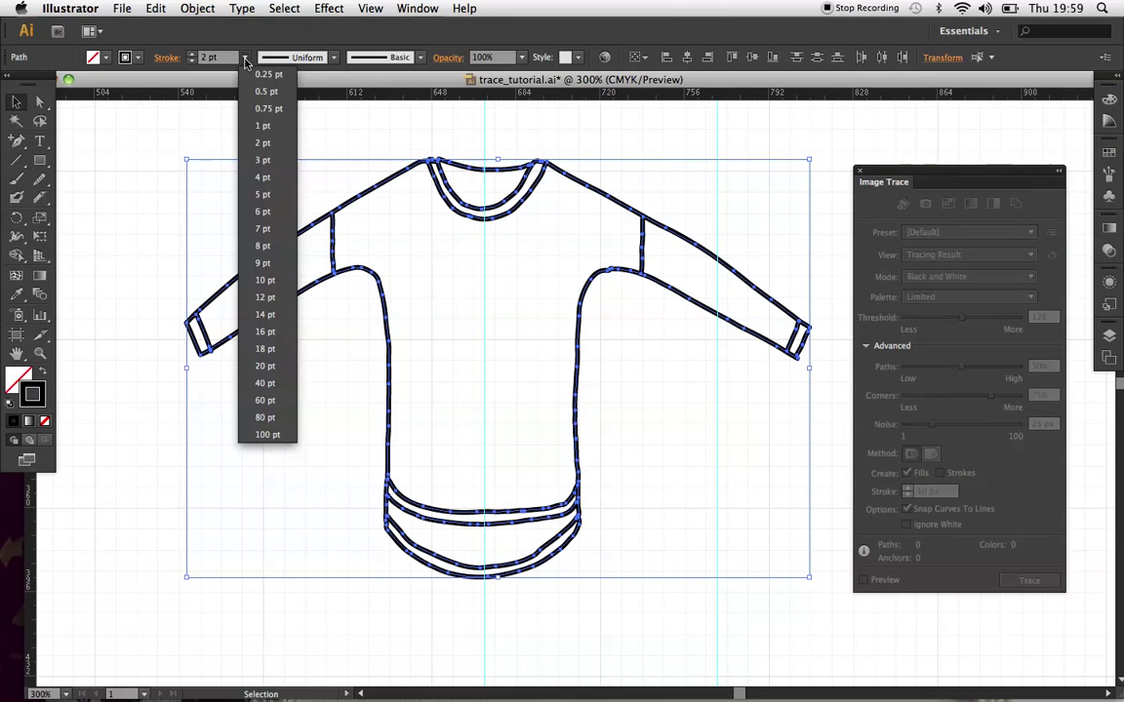
left_click(246, 84)
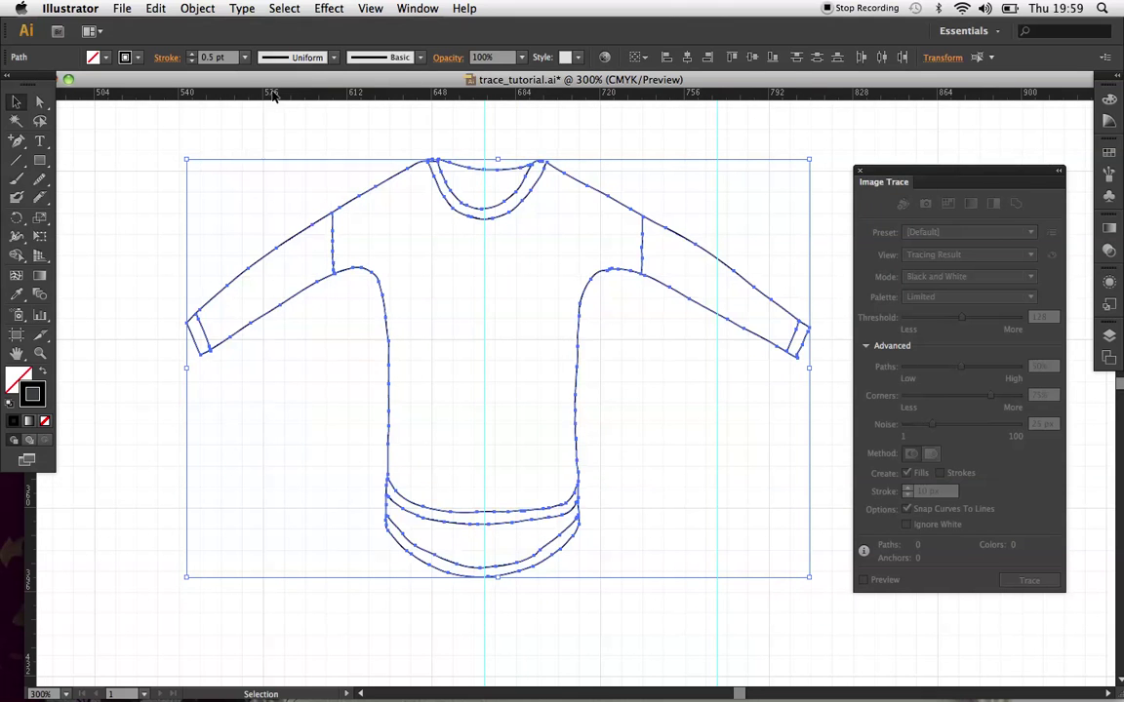
left_click(371, 139)
left_click_drag(156, 151, 847, 627)
key("a")
key("super+equal")
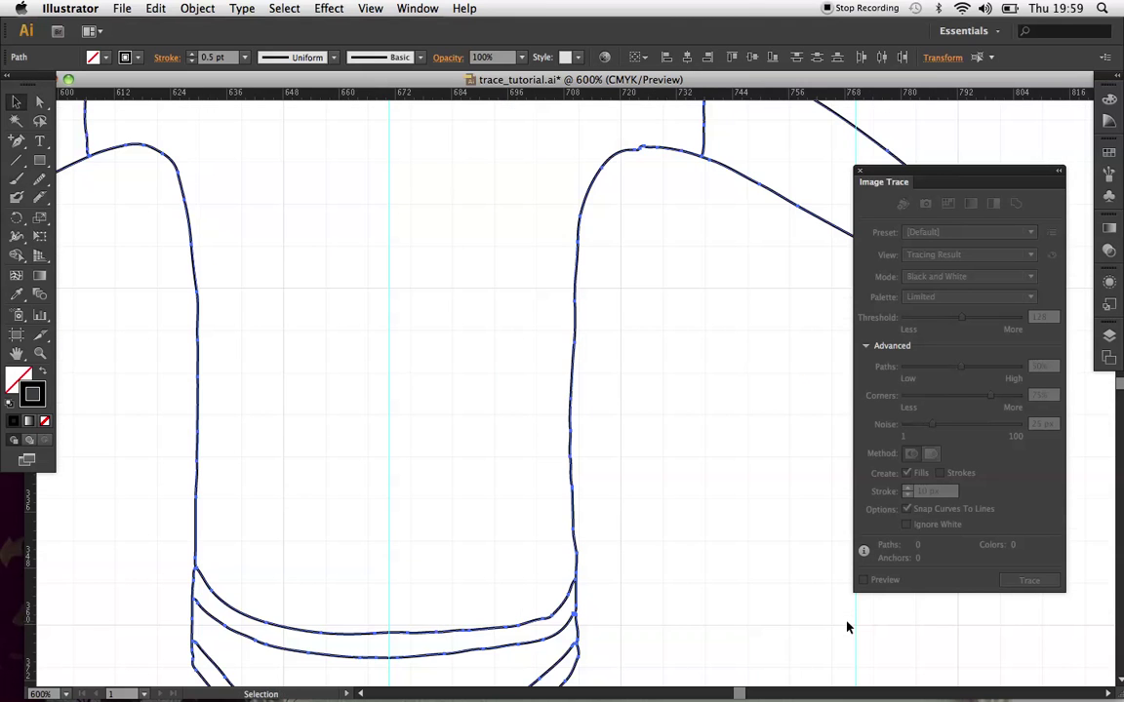
scroll(667, 484, "up", 5)
scroll(667, 484, "left", 5)
scroll(667, 484, "up", 5)
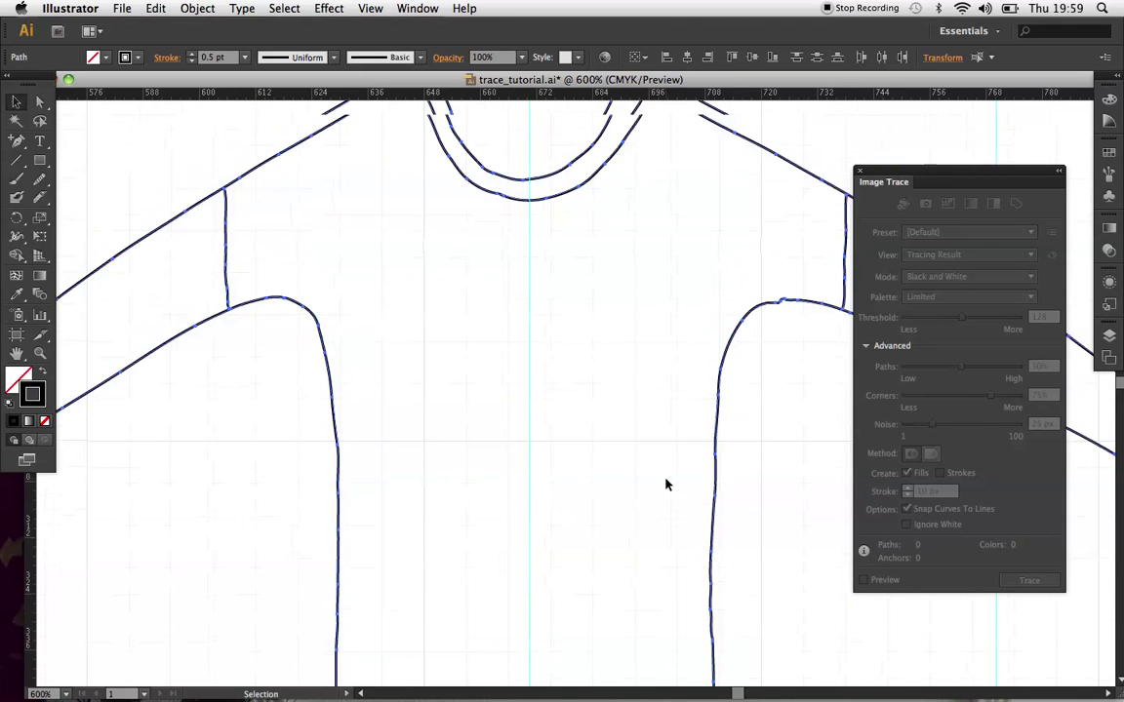
key("super+equal")
key("v")
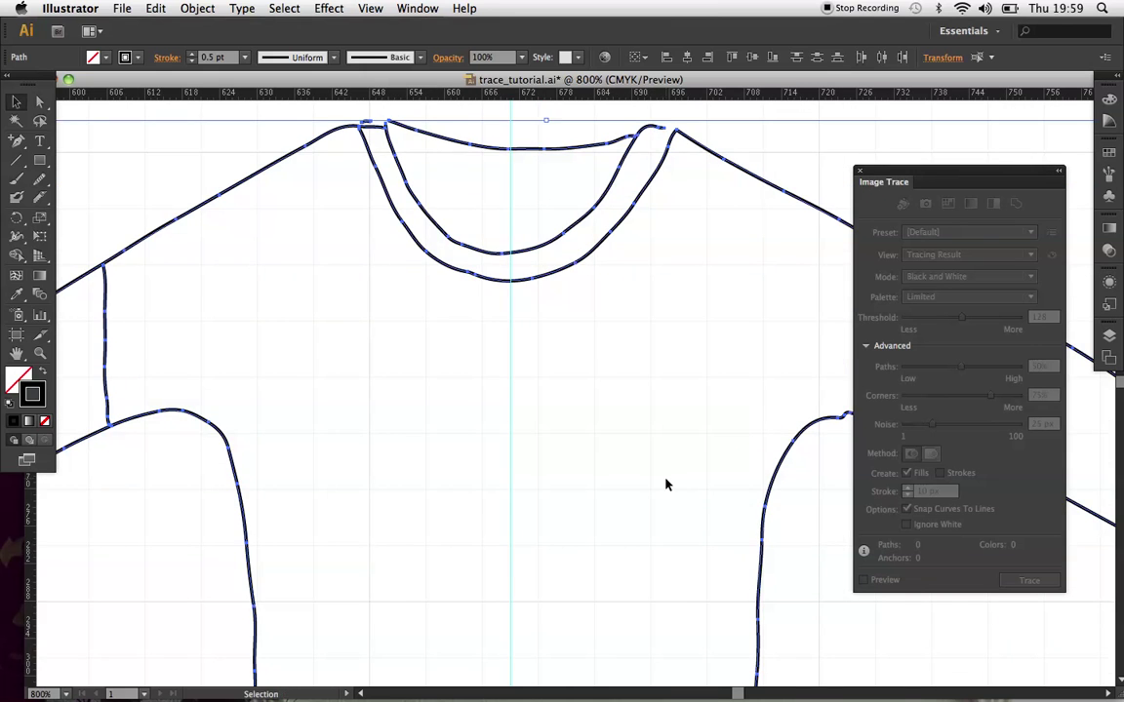
scroll(665, 484, "up", 2)
key("super+equal")
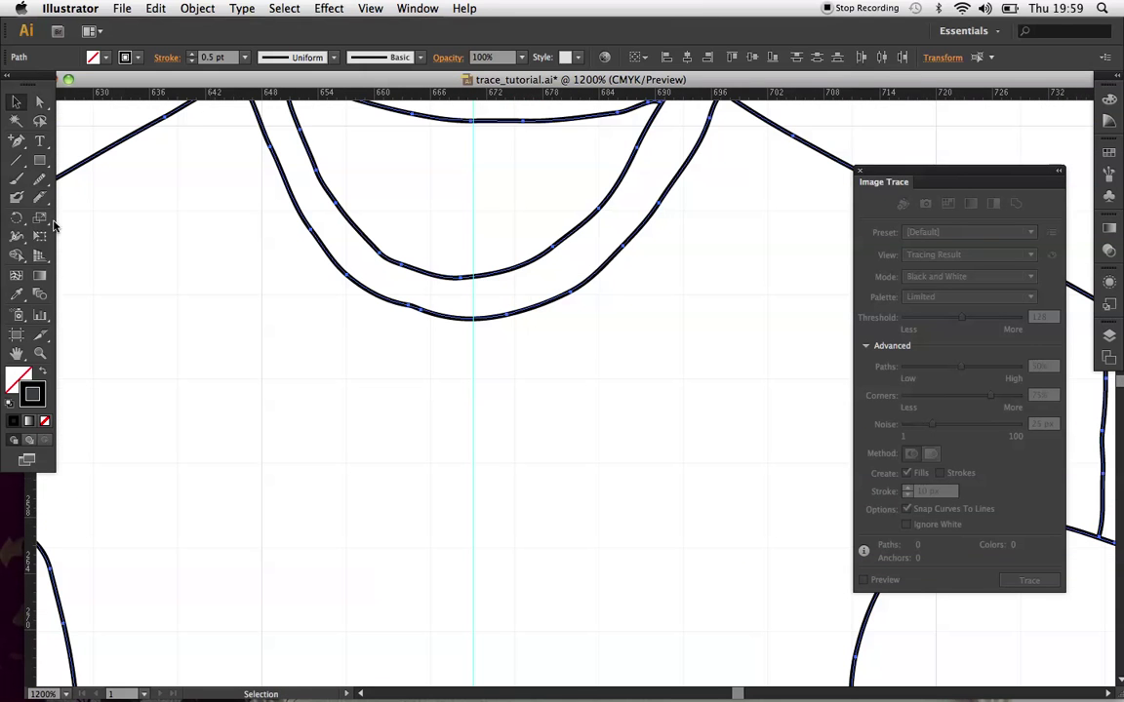
Add centre anchors to the back neckline and inner and outer neckband curves
left_click(17, 141)
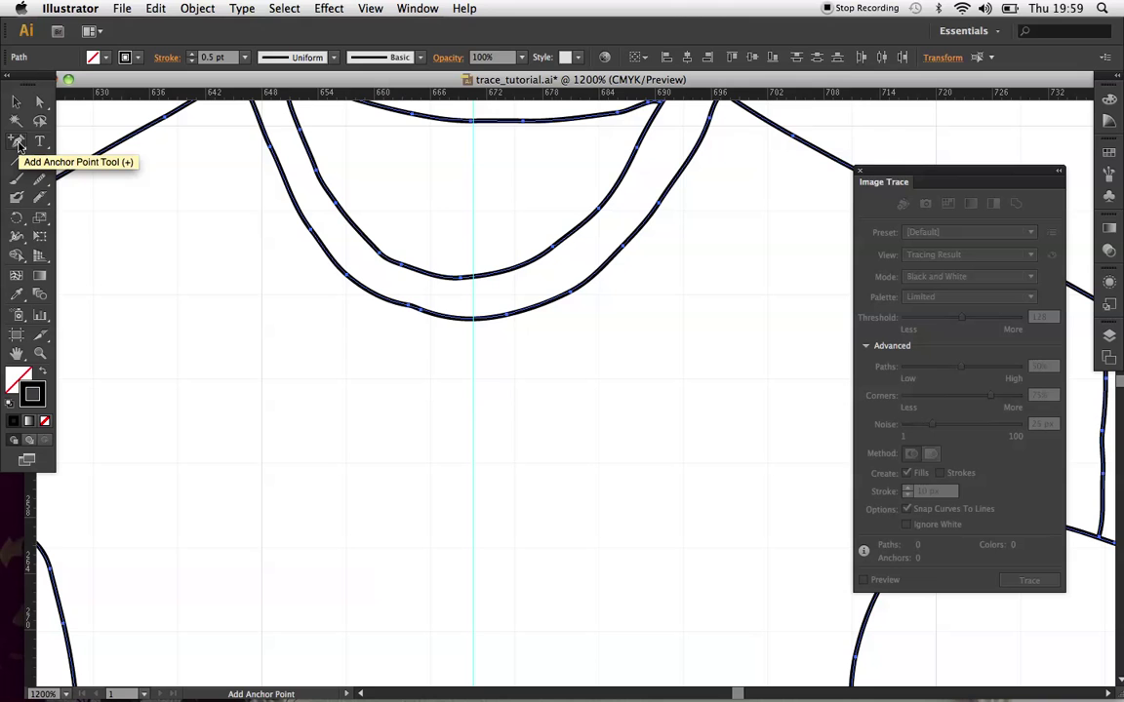
scroll(454, 278, "up", 3)
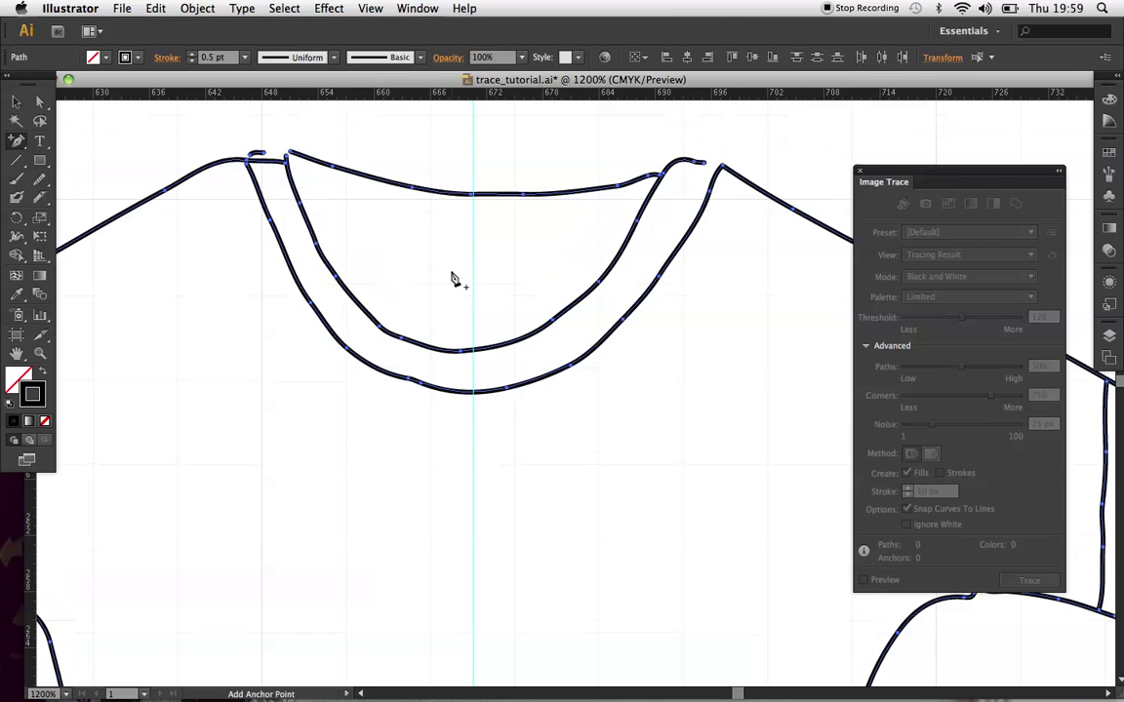
left_click(475, 199)
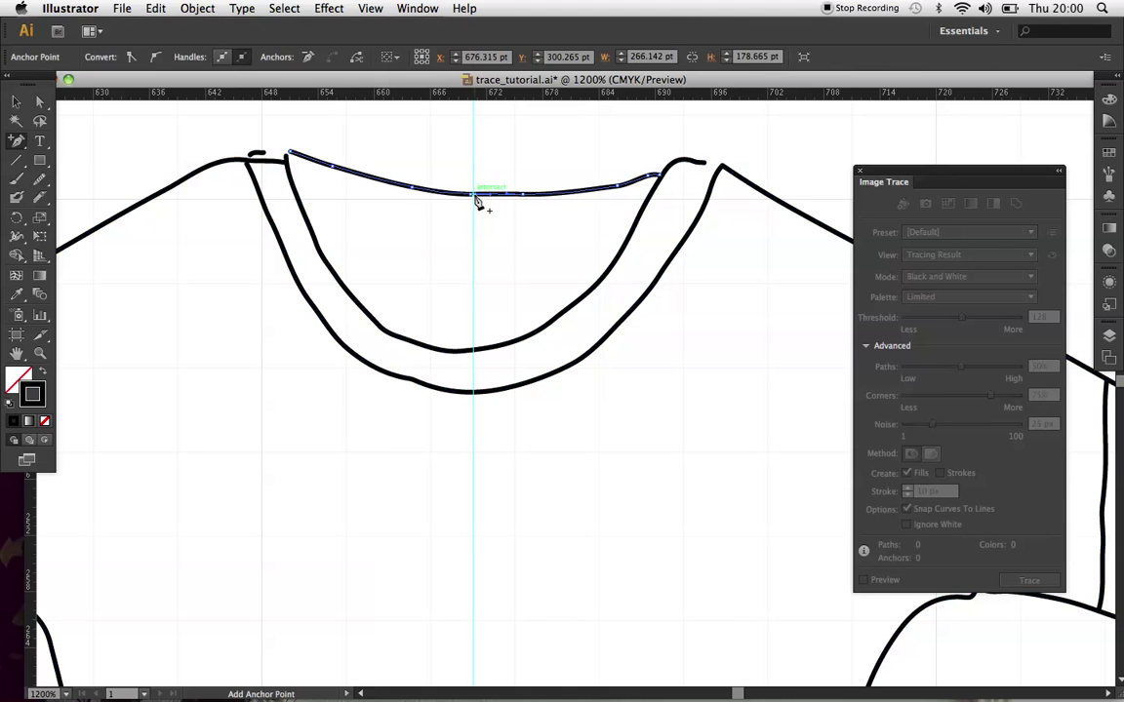
left_click(476, 351)
left_click(475, 393)
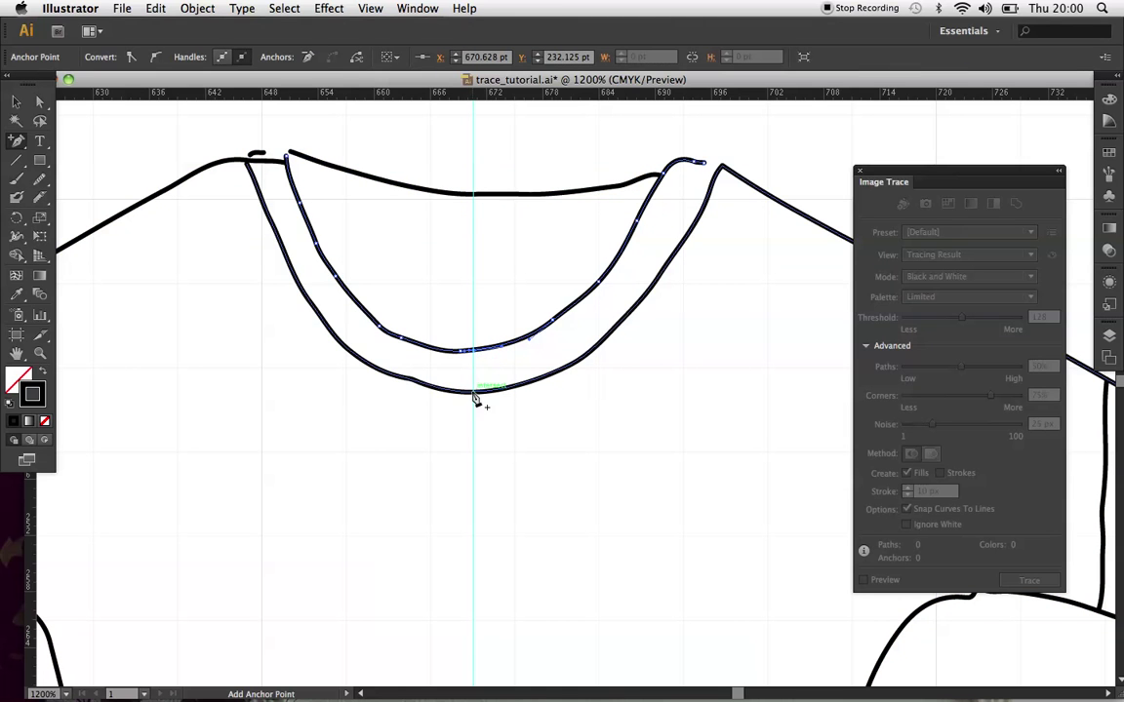
Add centre anchors to all four hem curves along the guide
scroll(474, 398, "down", 10)
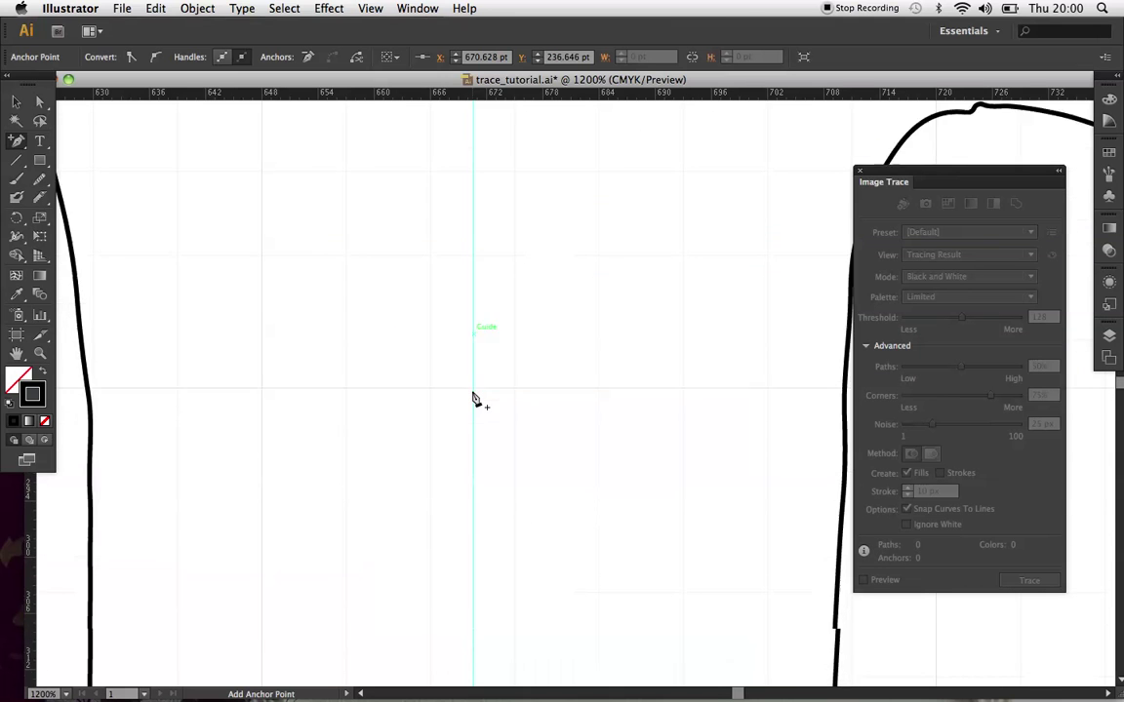
scroll(475, 398, "down", 5)
left_click(480, 491)
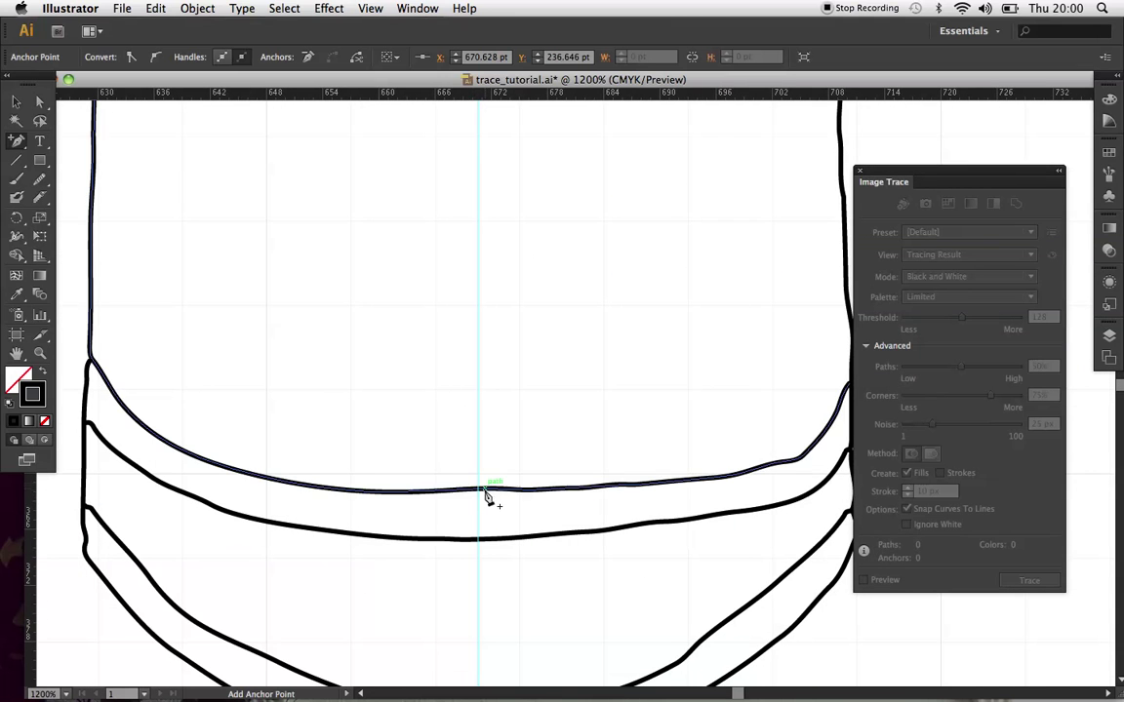
left_click(479, 537)
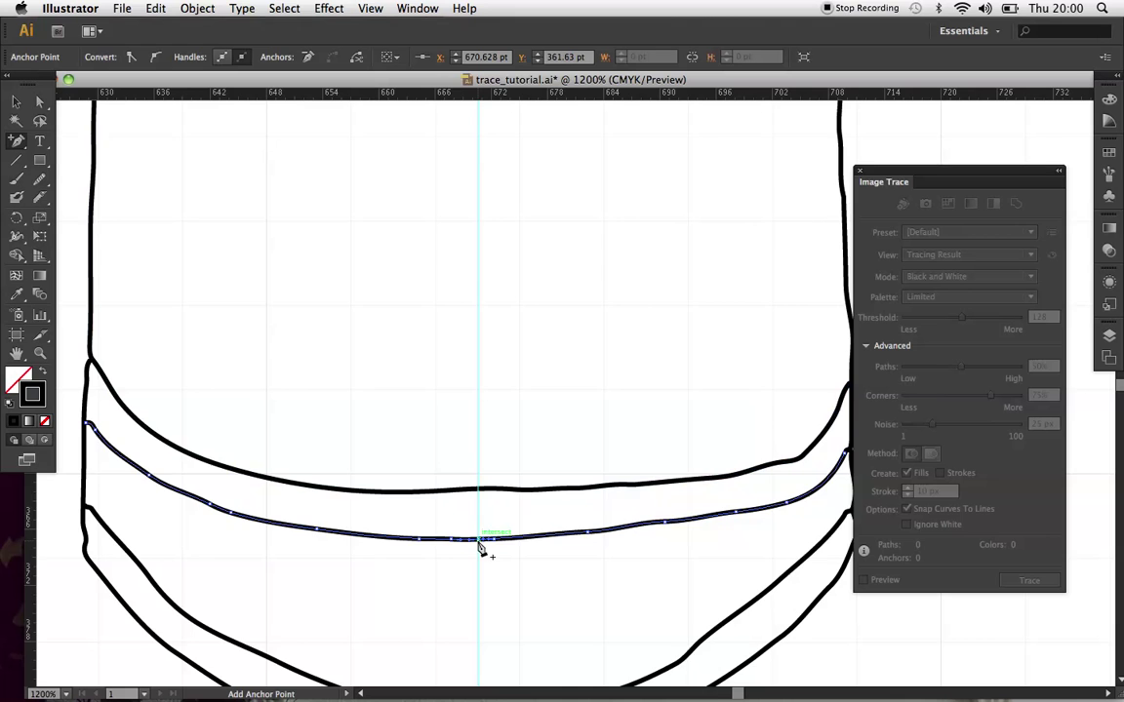
scroll(479, 542, "down", 5)
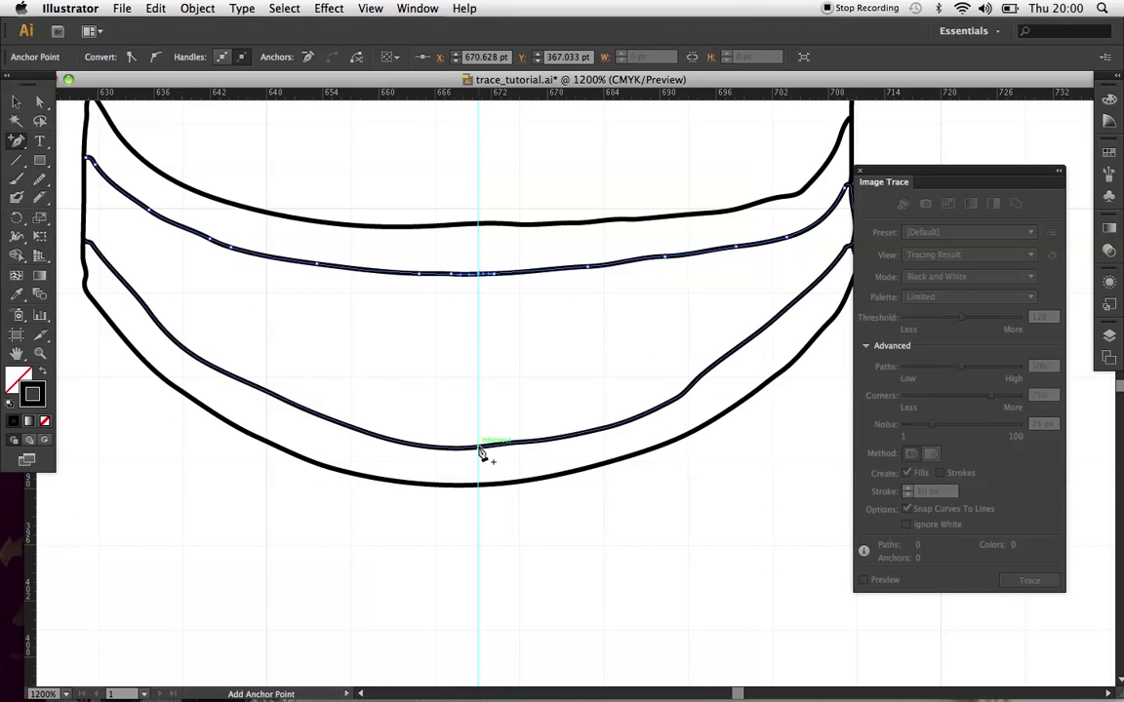
left_click(479, 449)
left_click(479, 487)
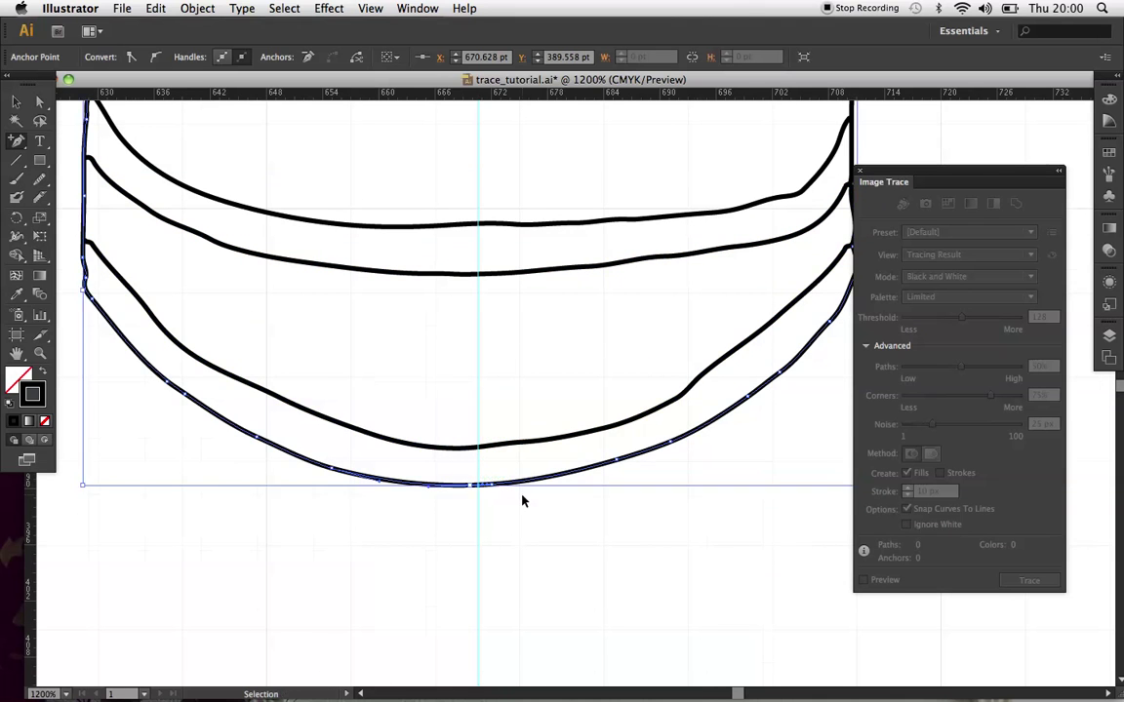
Marquee the left-half anchors with Direct Selection and delete them, keeping the right half
key("super+minus")
key("super+minus")
key("super+minus")
key("super+minus")
scroll(524, 503, "up", 5)
scroll(524, 502, "right", 2)
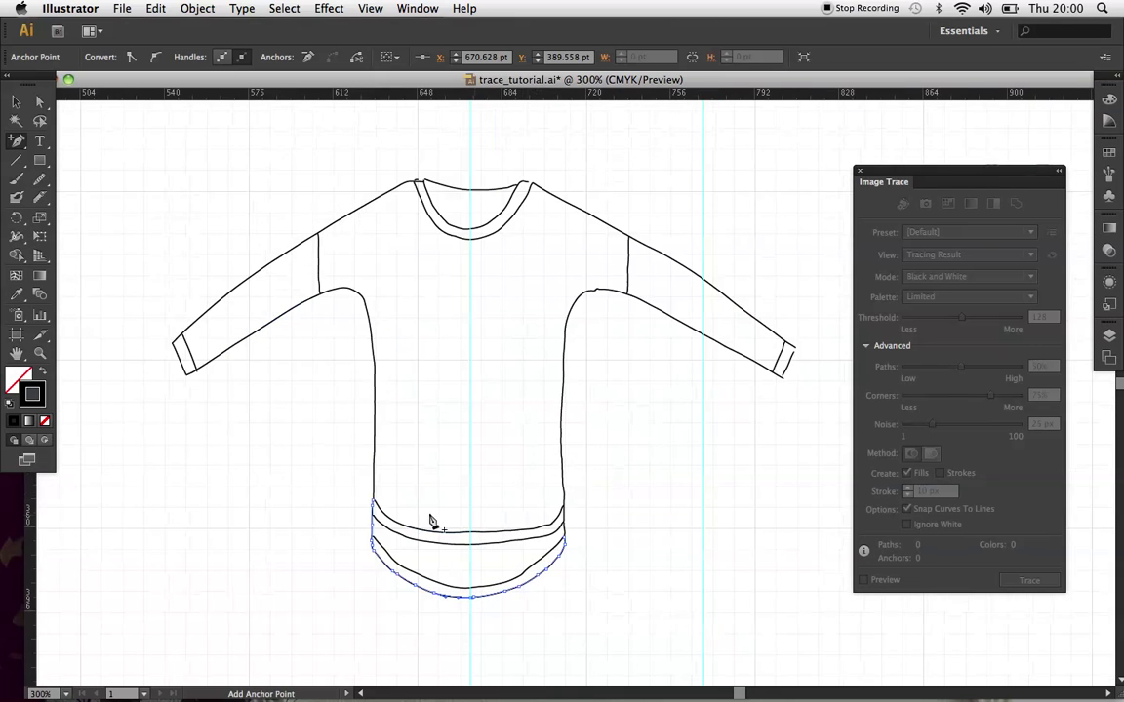
left_click(39, 101)
left_click_drag(117, 141, 469, 650)
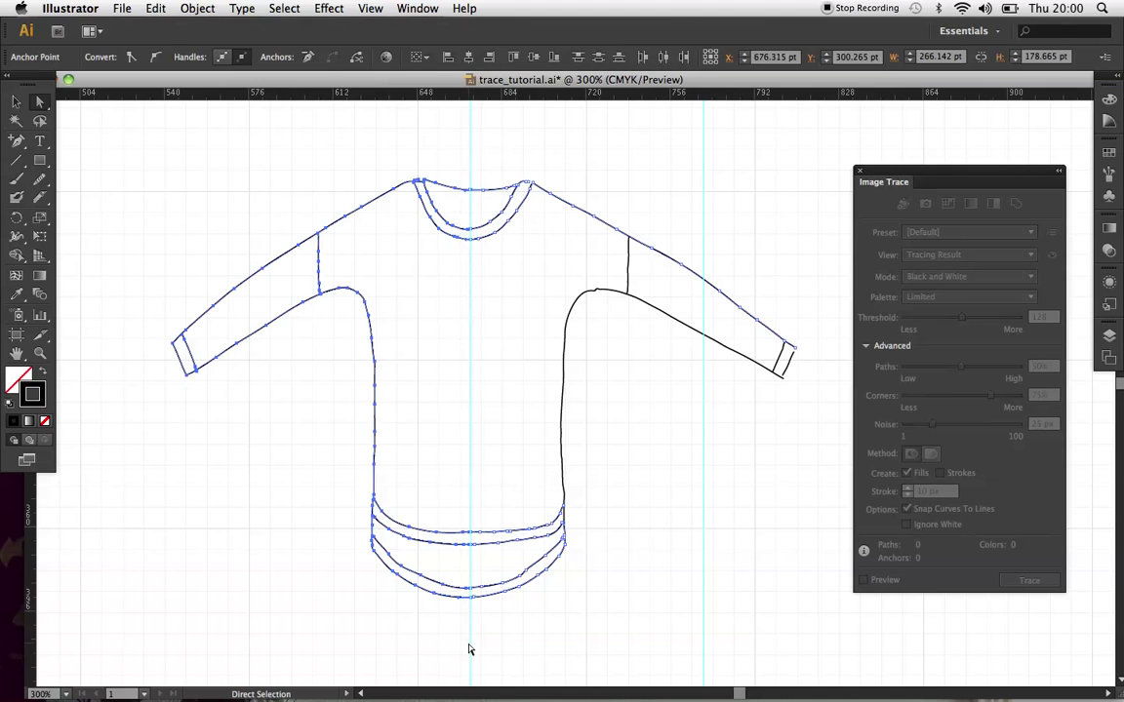
key("Delete")
left_click(422, 584)
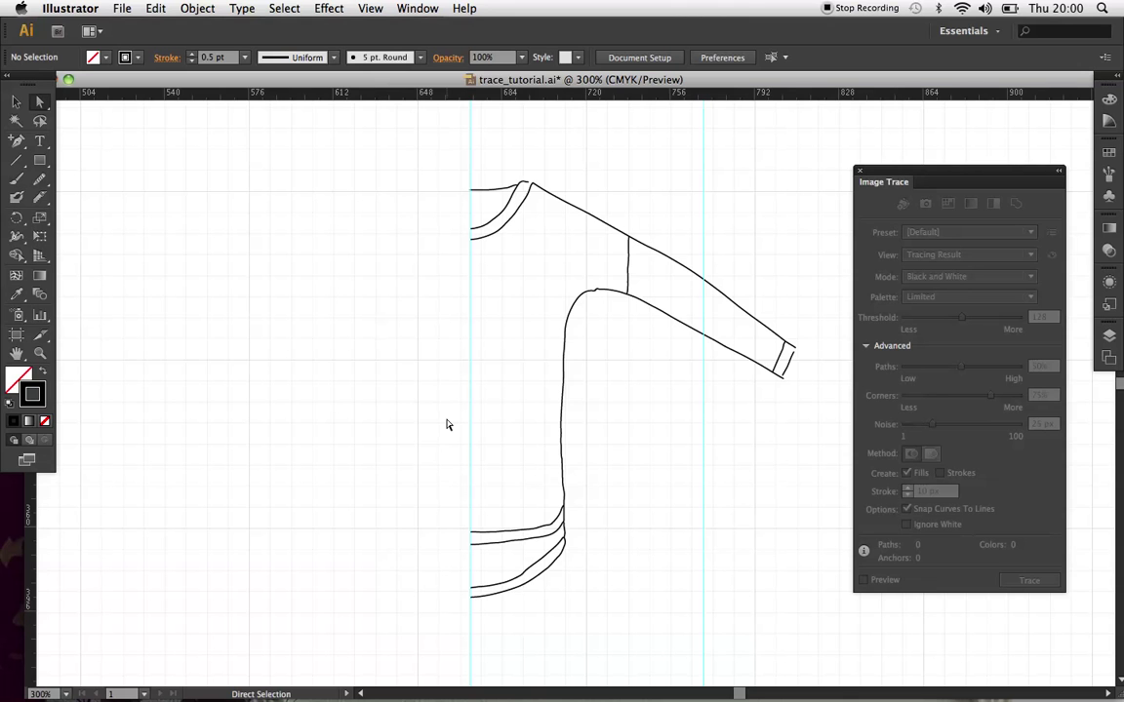
Zoom in on the right cuff and move its outer edge line up to the sleeve corner
scroll(448, 424, "right", 3)
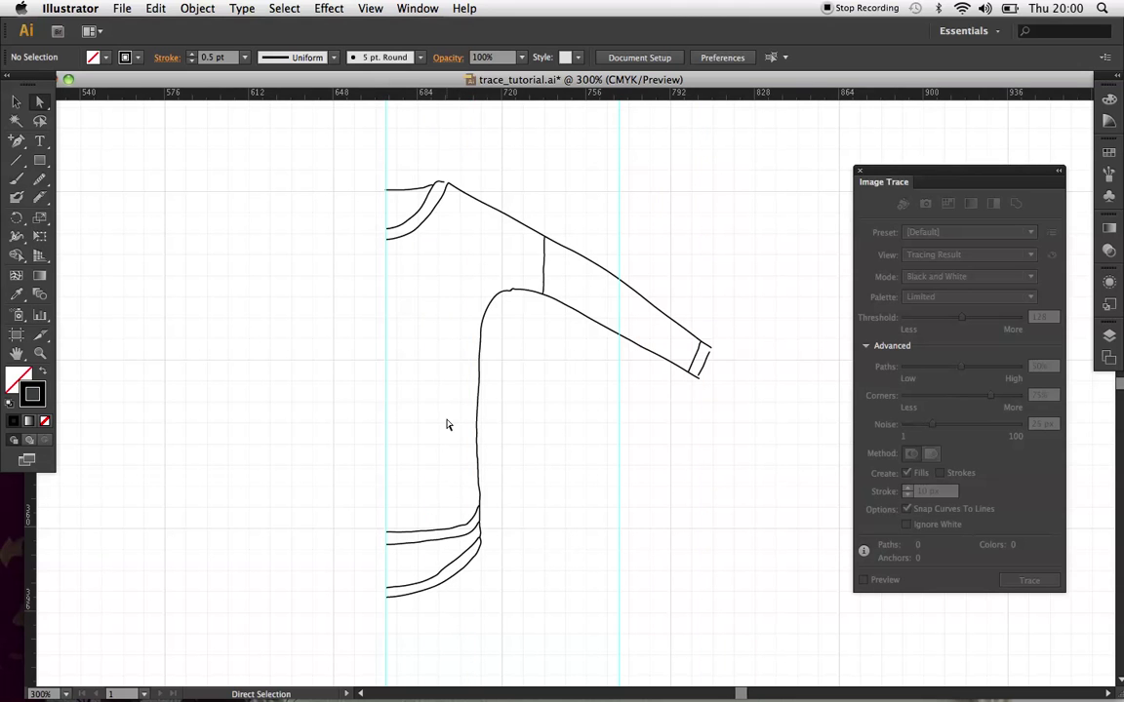
key("super+equal")
key("super+equal")
key("super+equal")
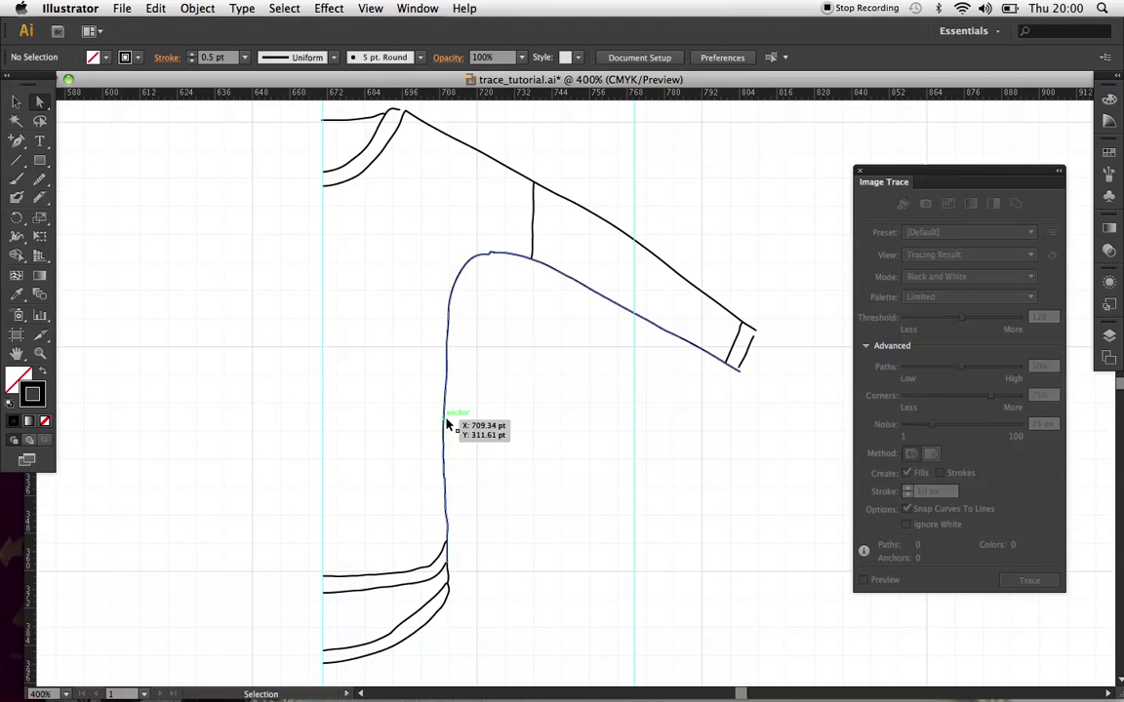
scroll(447, 424, "right", 5)
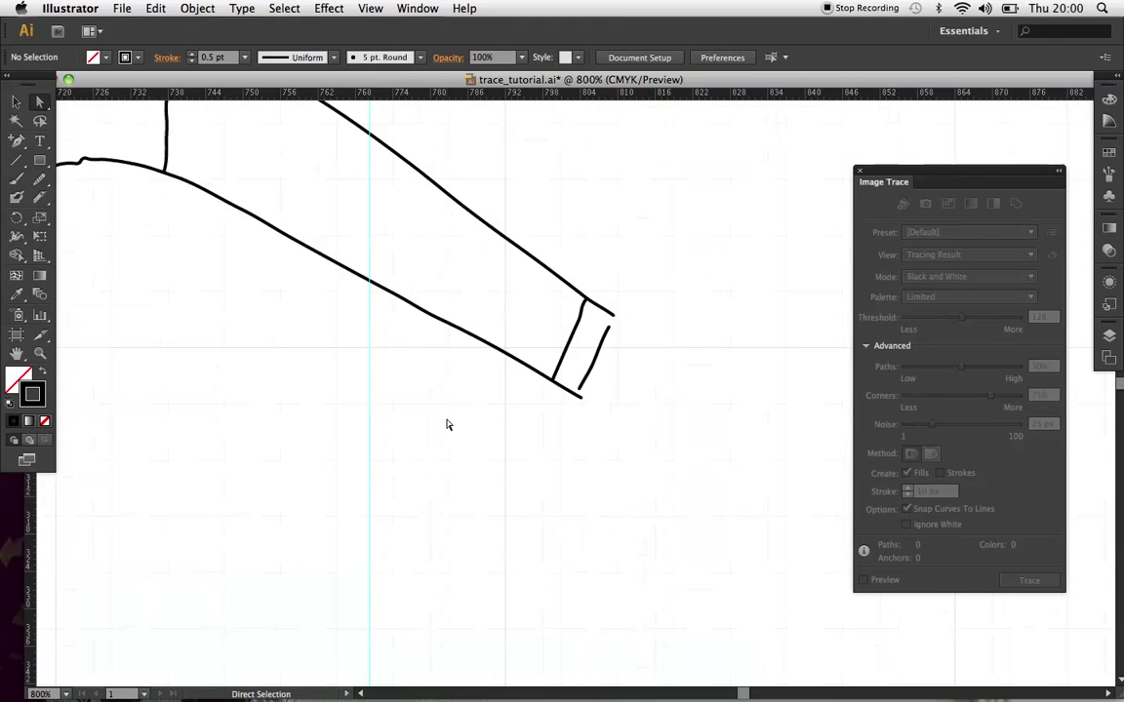
key("super+equal")
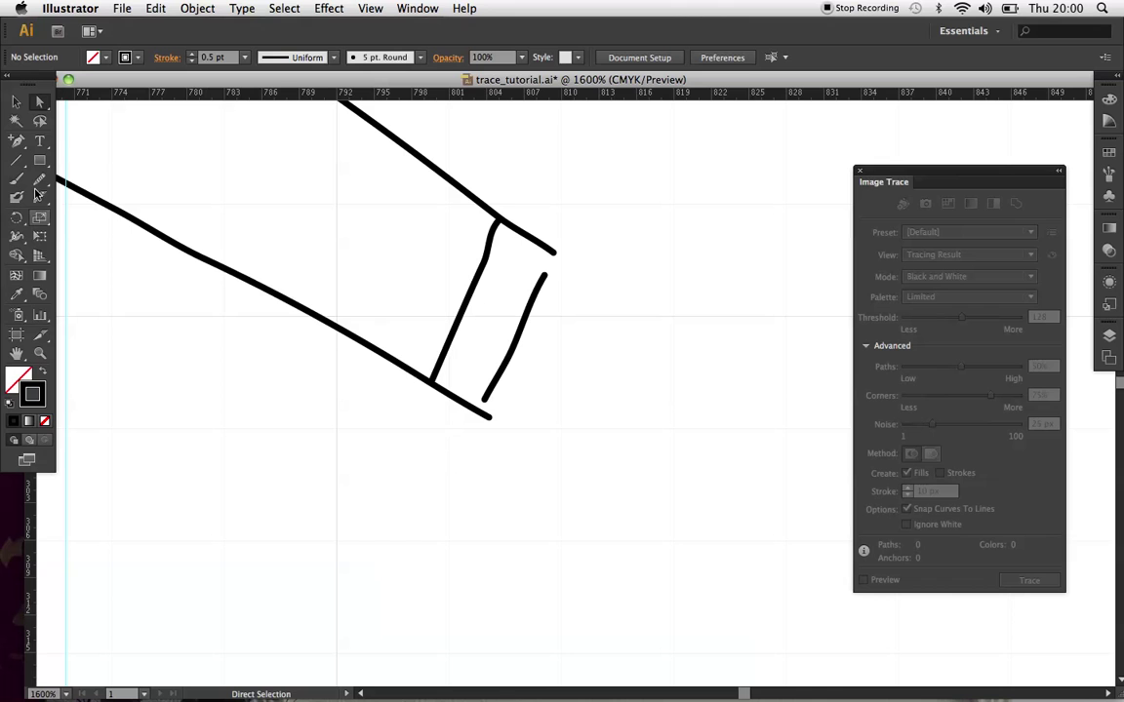
left_click(16, 101)
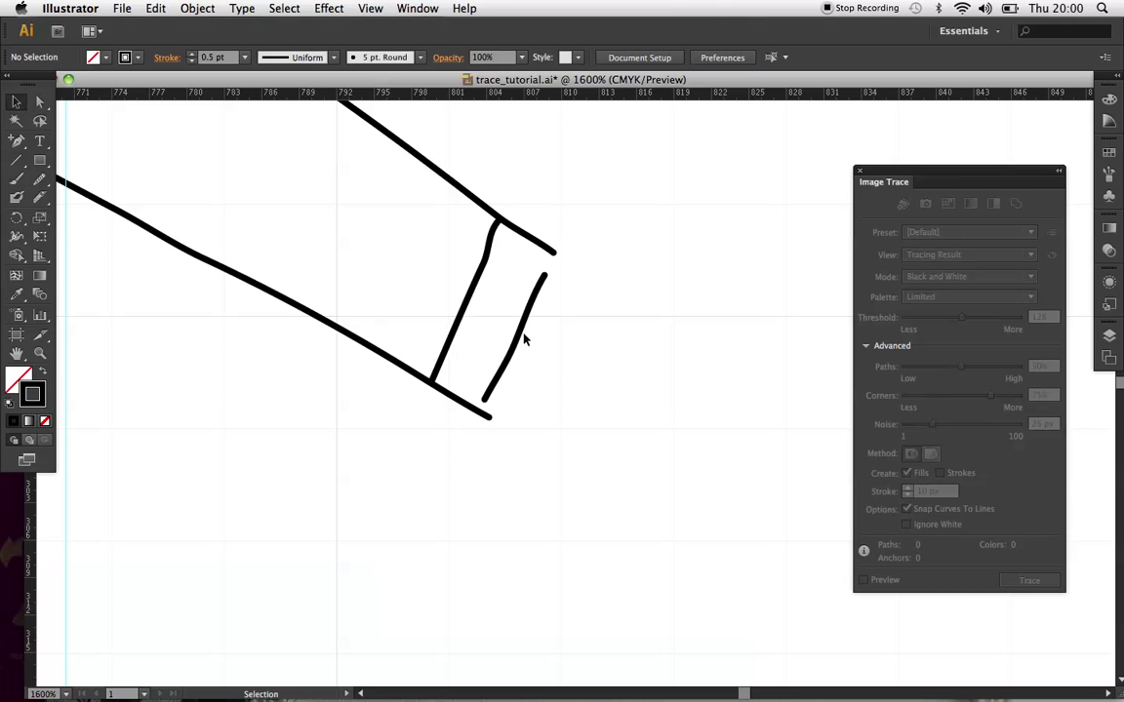
key("super+equal")
key("super+equal")
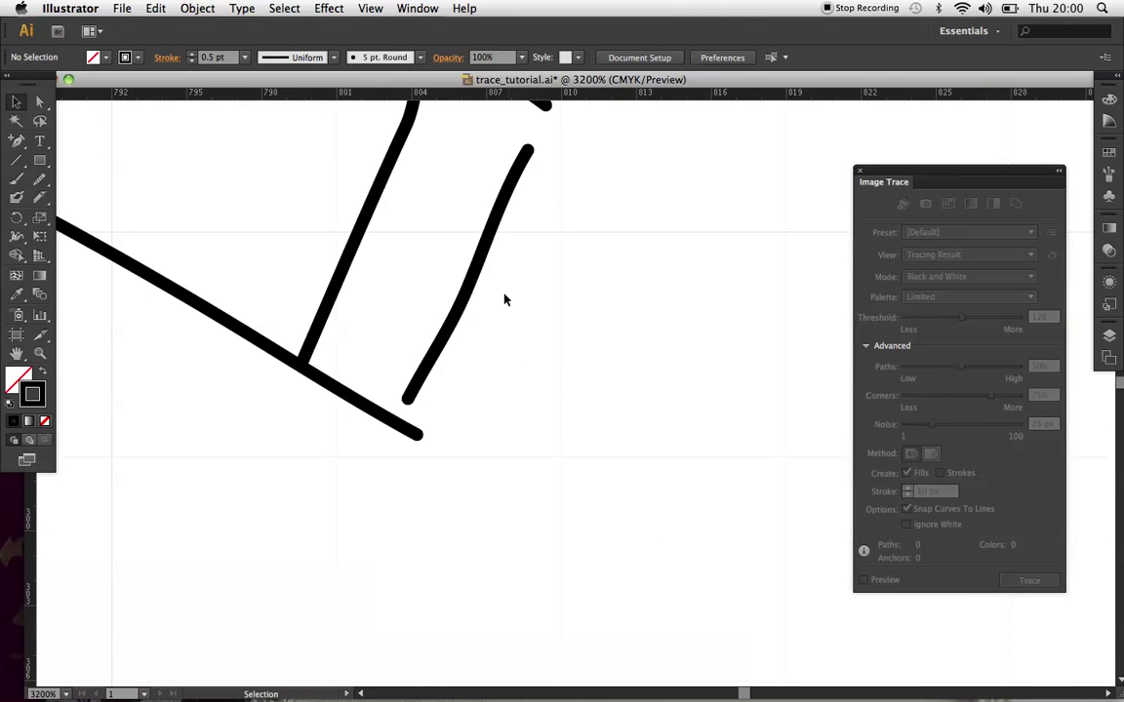
scroll(479, 278, "up", 2)
left_click_drag(484, 293, 502, 250)
Join the cuff edge's bottom end to the sleeve corner anchors
left_click(36, 103)
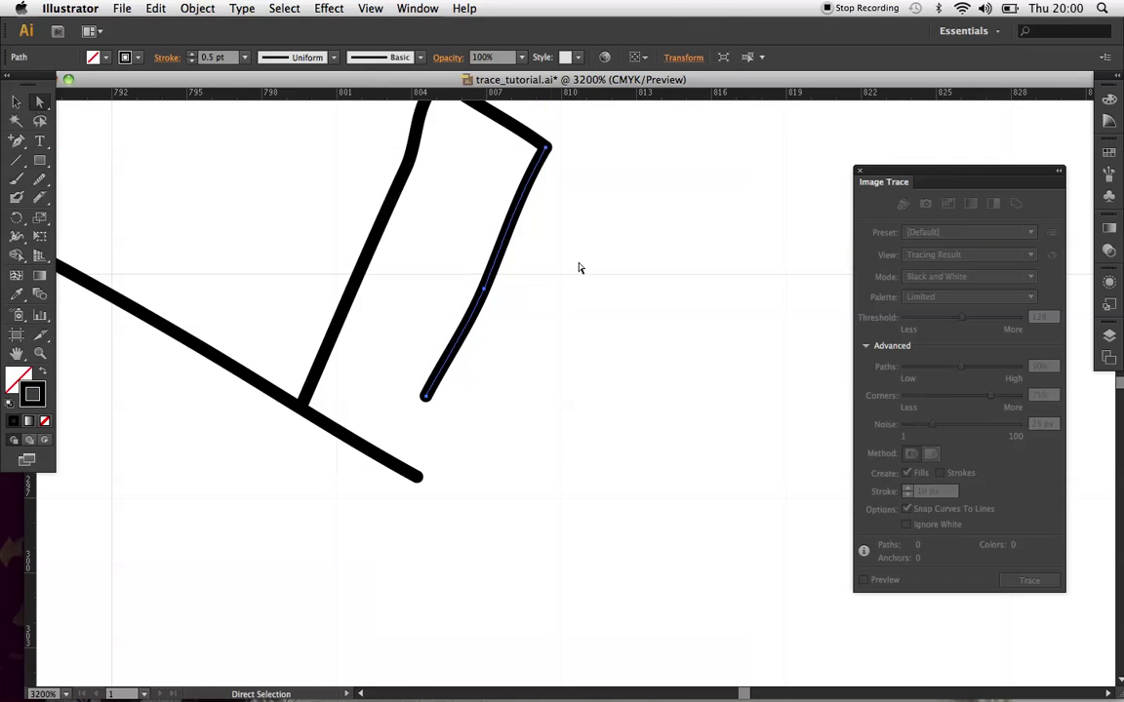
scroll(587, 198, "up", 2)
left_click_drag(532, 178, 572, 232)
left_click_drag(426, 452, 421, 532)
left_click_drag(439, 557, 389, 526)
left_click(684, 503)
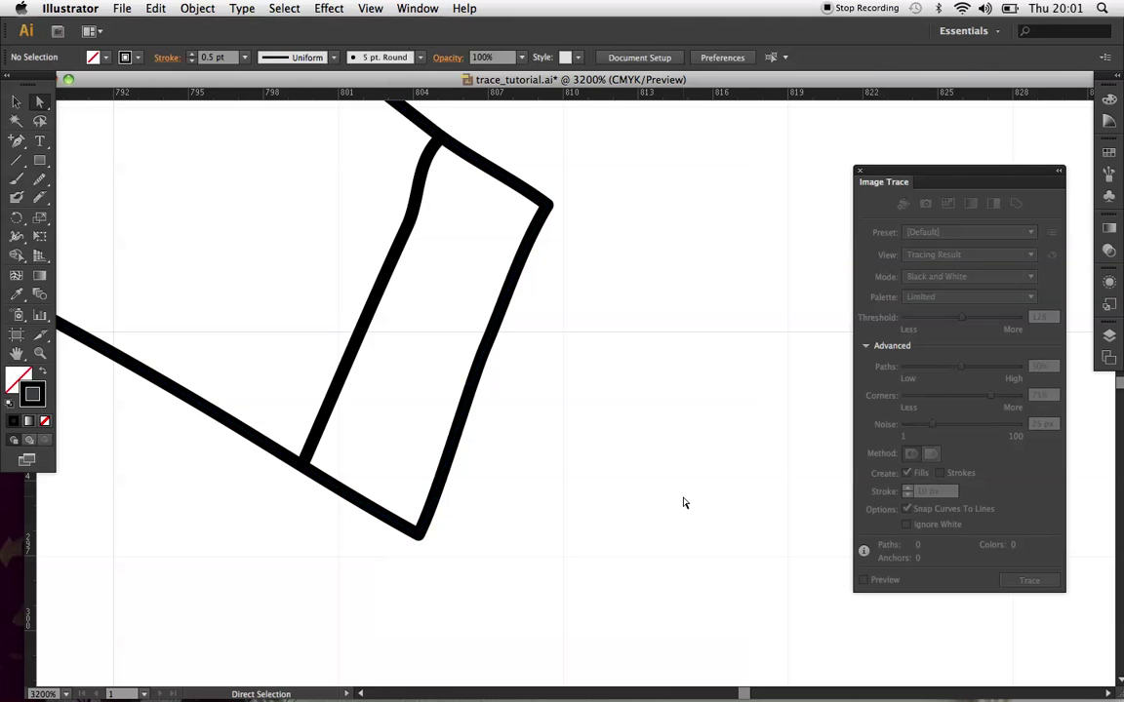
key("super+minus")
key("super+minus")
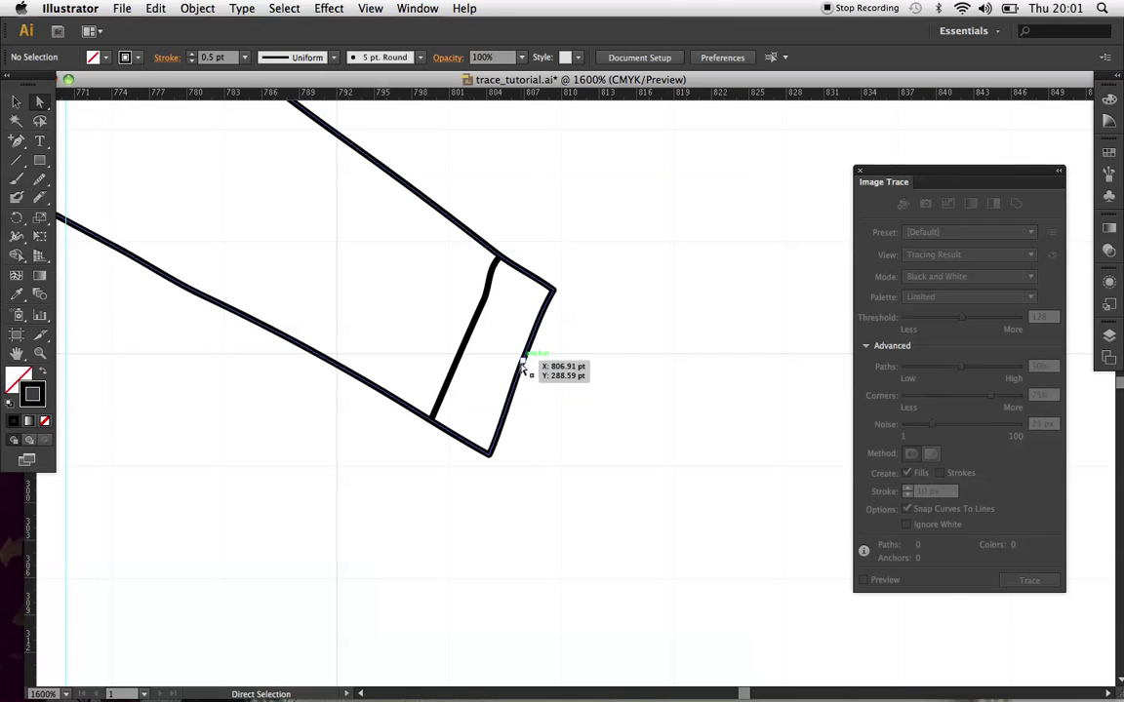
Remove the extra anchor on the cuff's outer edge with the Delete Anchor Point tool
left_click(522, 368)
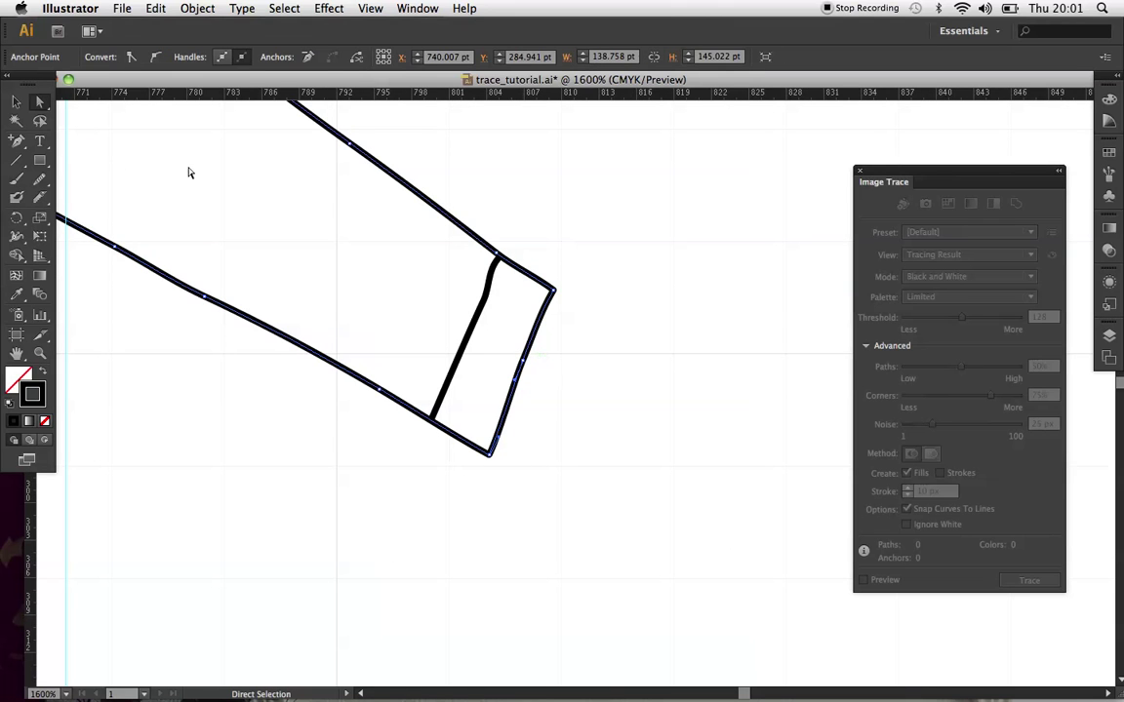
left_click(36, 146)
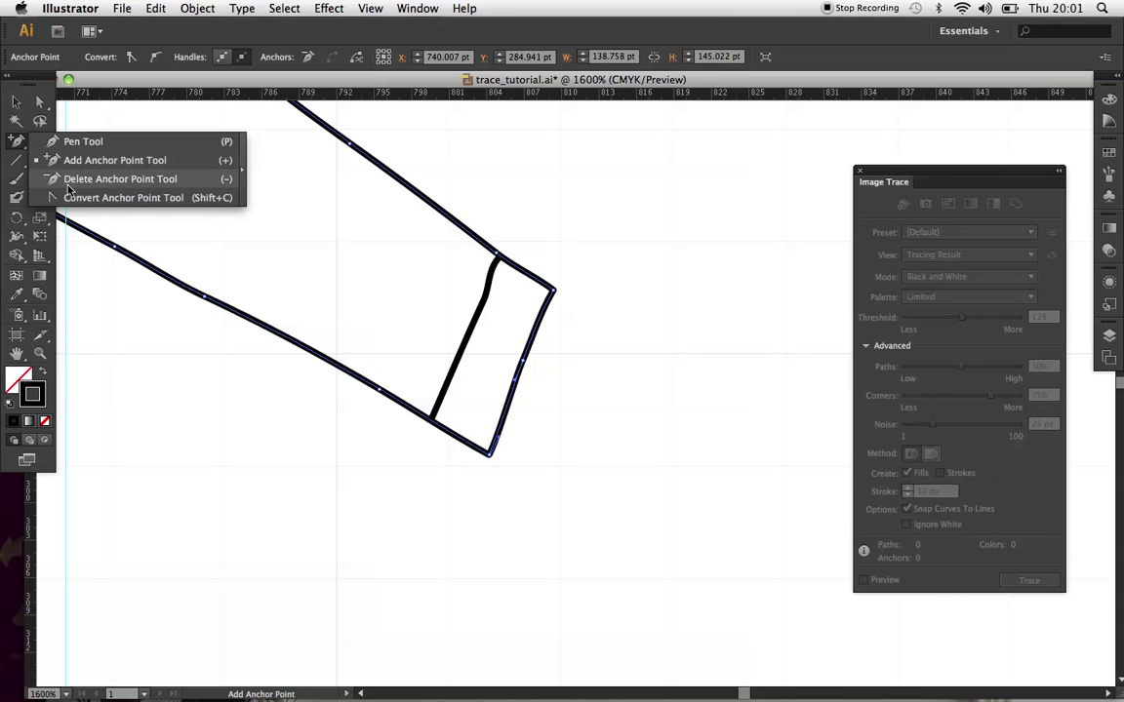
left_click(60, 179)
left_click(524, 371)
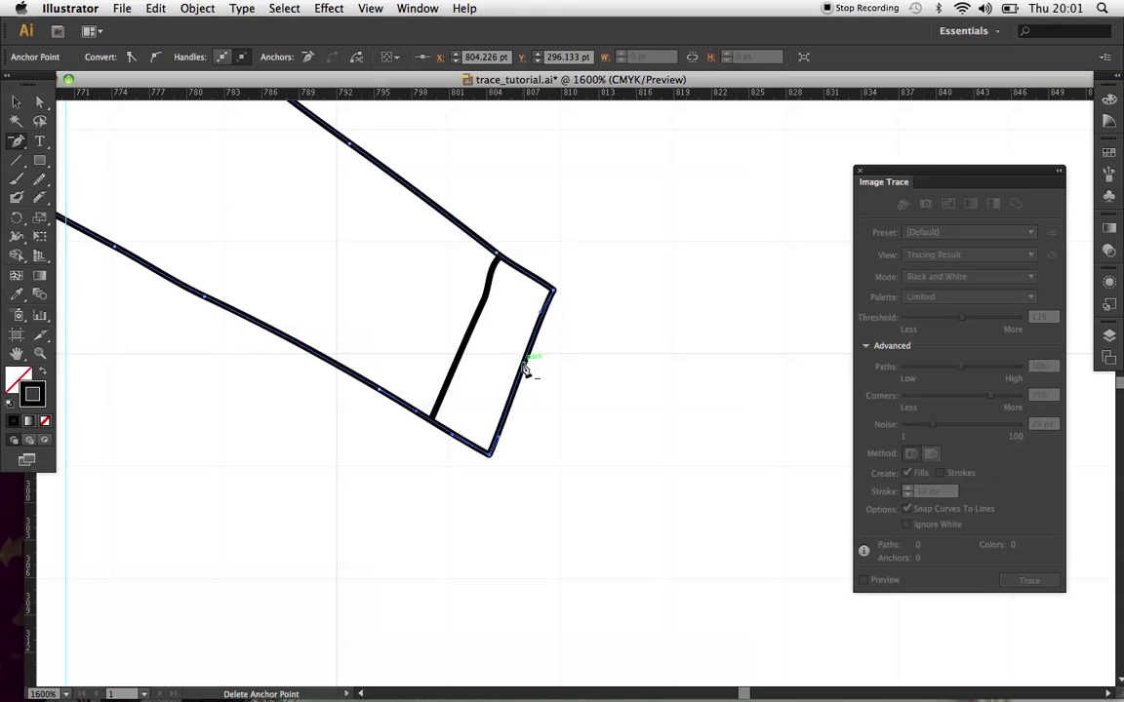
left_click(40, 102)
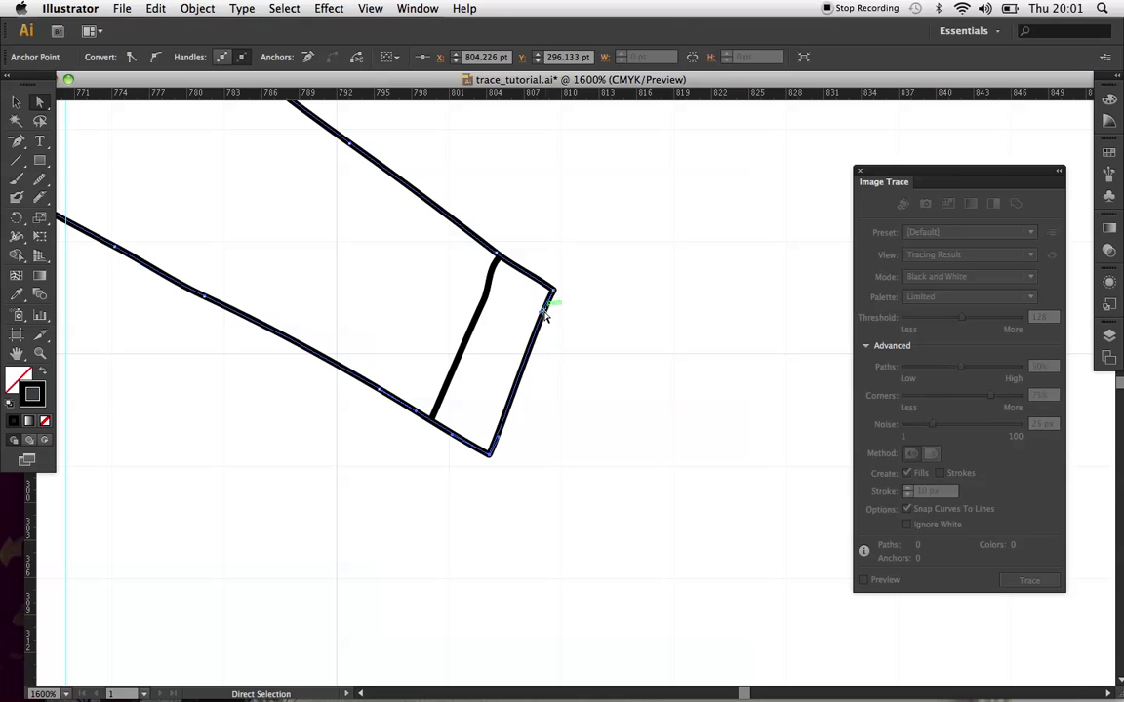
left_click(603, 384)
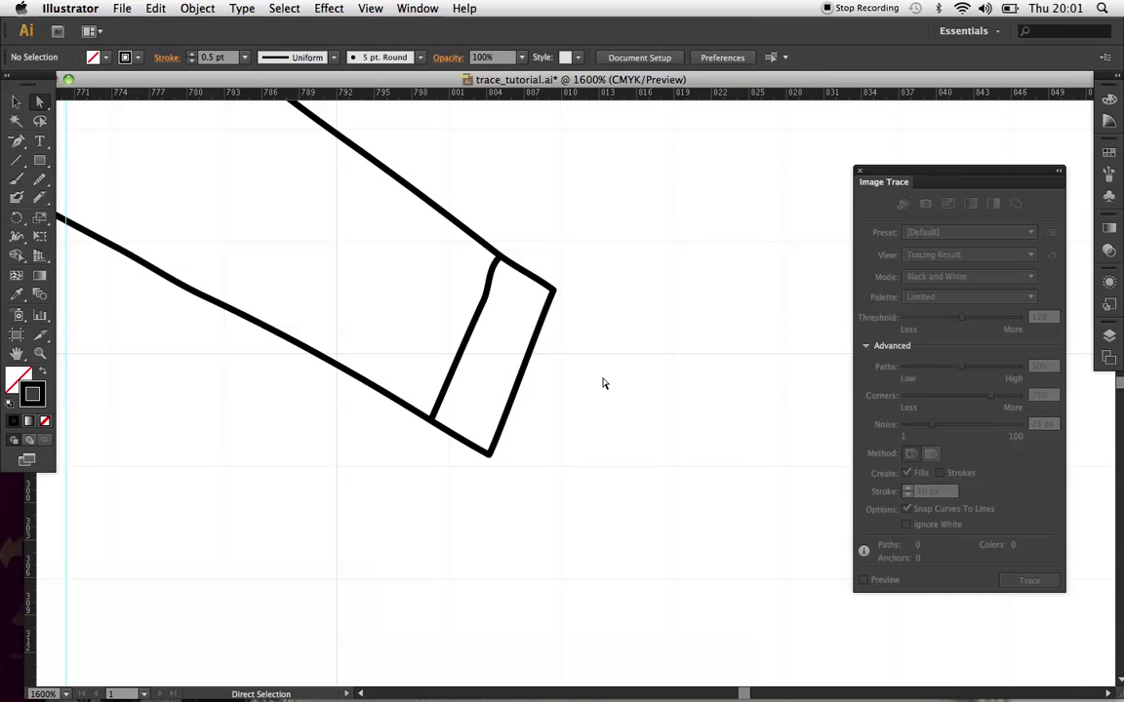
Drag the edited half-sweater next to the other half drawing and zoom in on both
key("super+minus")
key("super+minus")
key("super+minus")
key("super+minus")
key("super+minus")
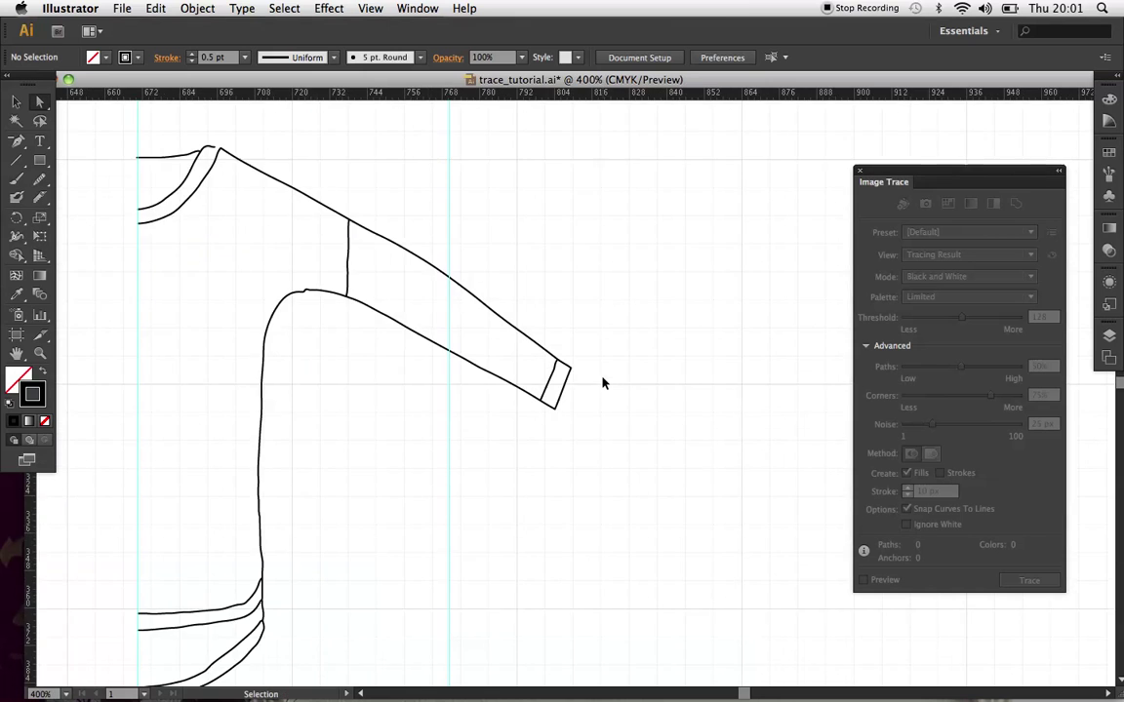
key("super+minus")
key("super+minus")
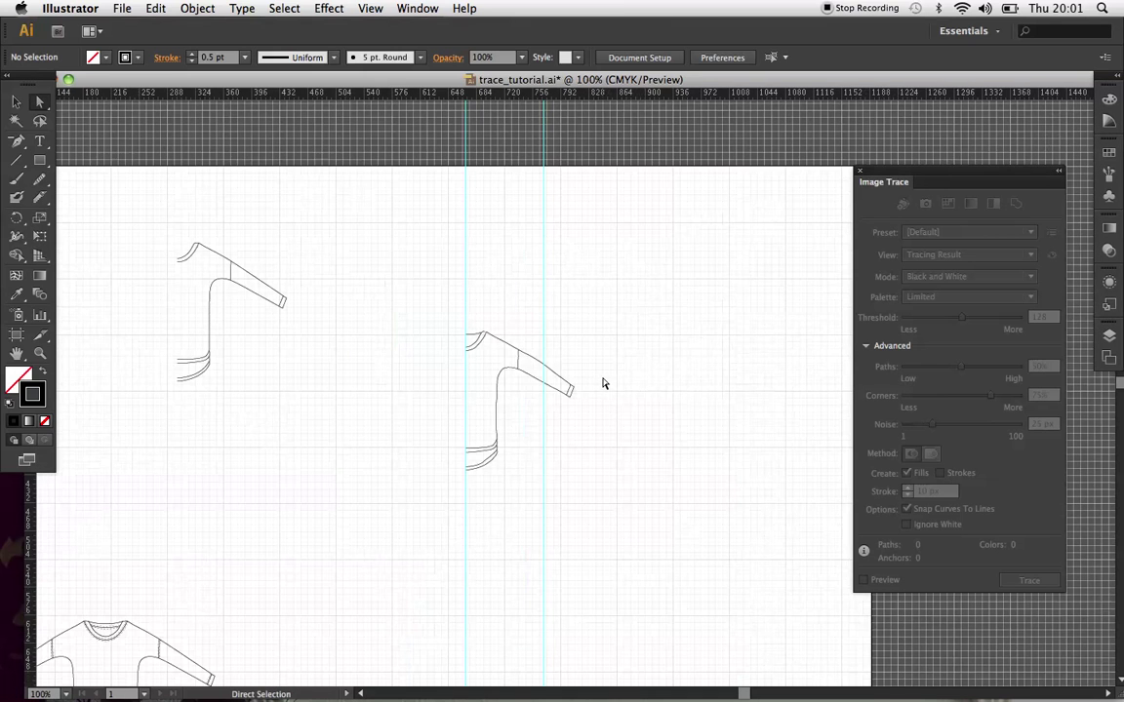
key("a")
left_click(15, 102)
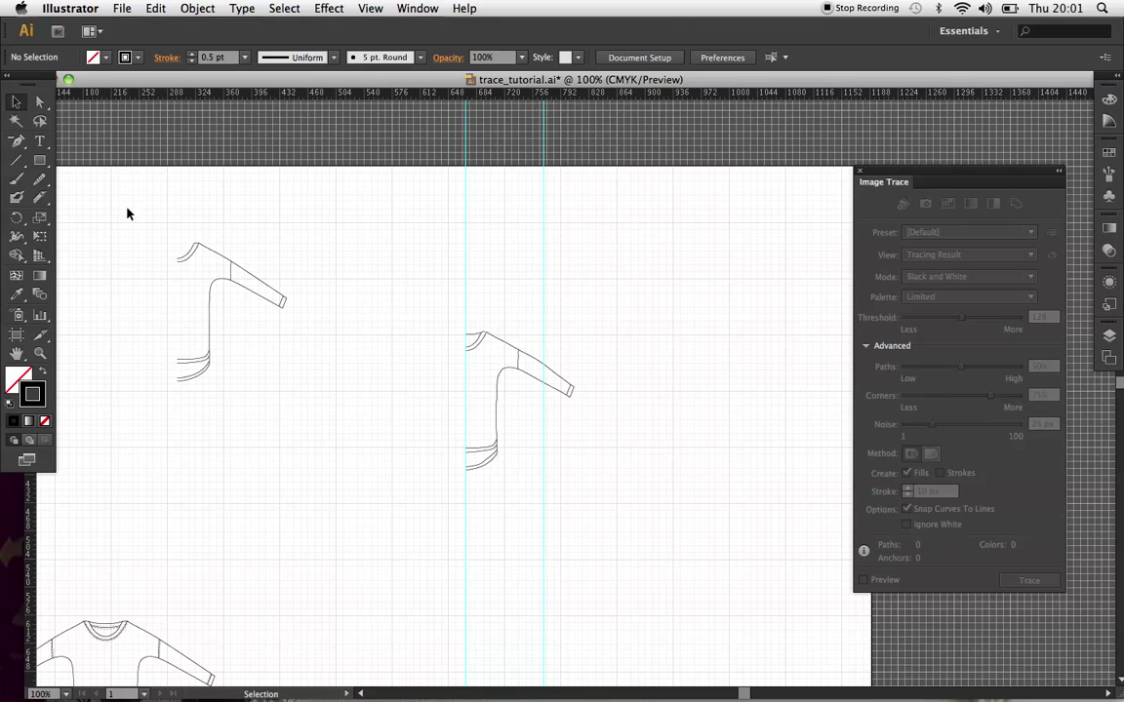
left_click_drag(128, 208, 351, 441)
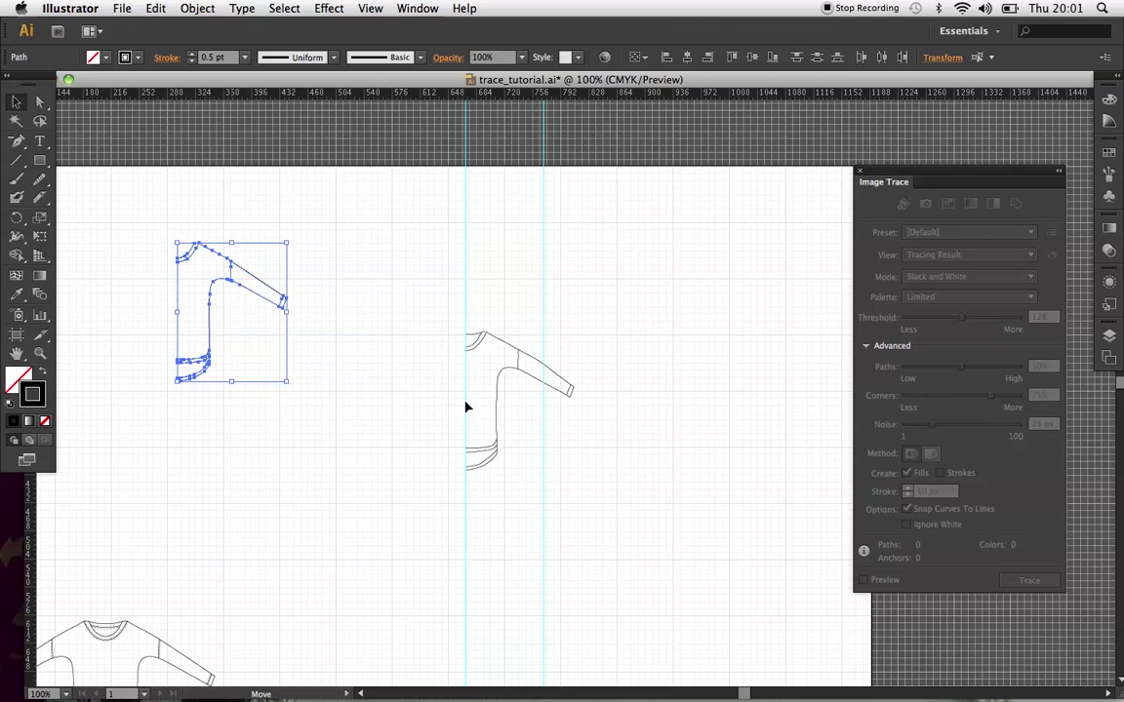
left_click_drag(466, 408, 661, 384)
left_click(704, 531)
key("super+equal")
key("super+equal")
key("super+equal")
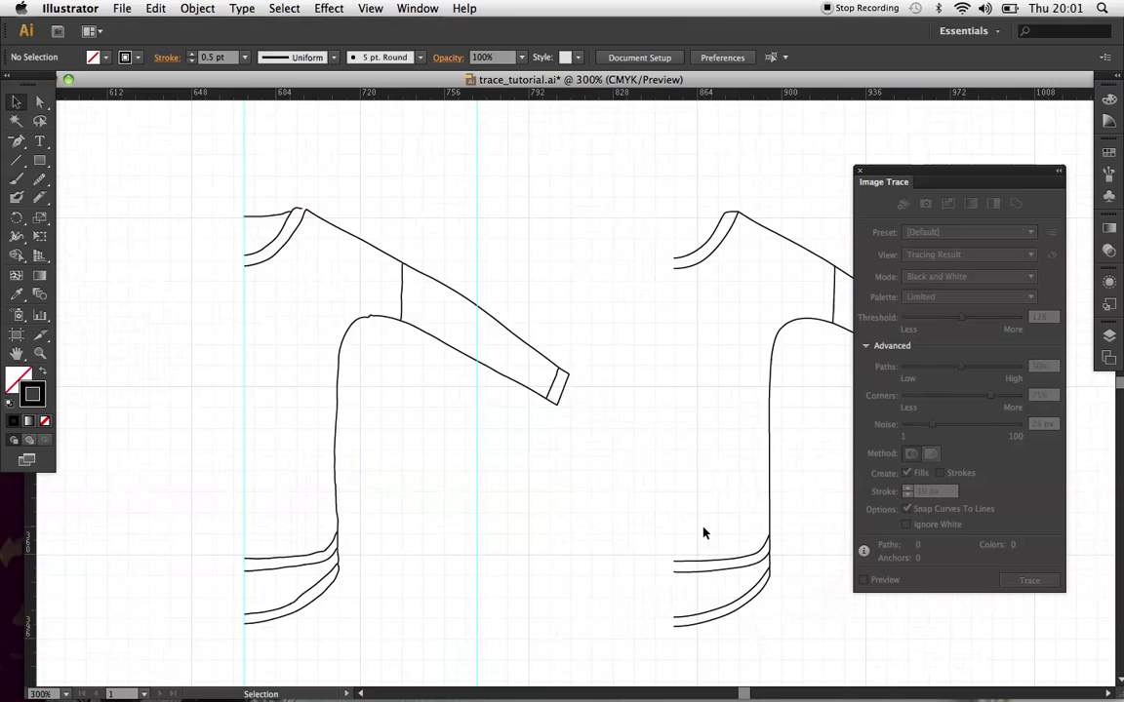
scroll(704, 533, "right", 5)
scroll(704, 533, "down", 1)
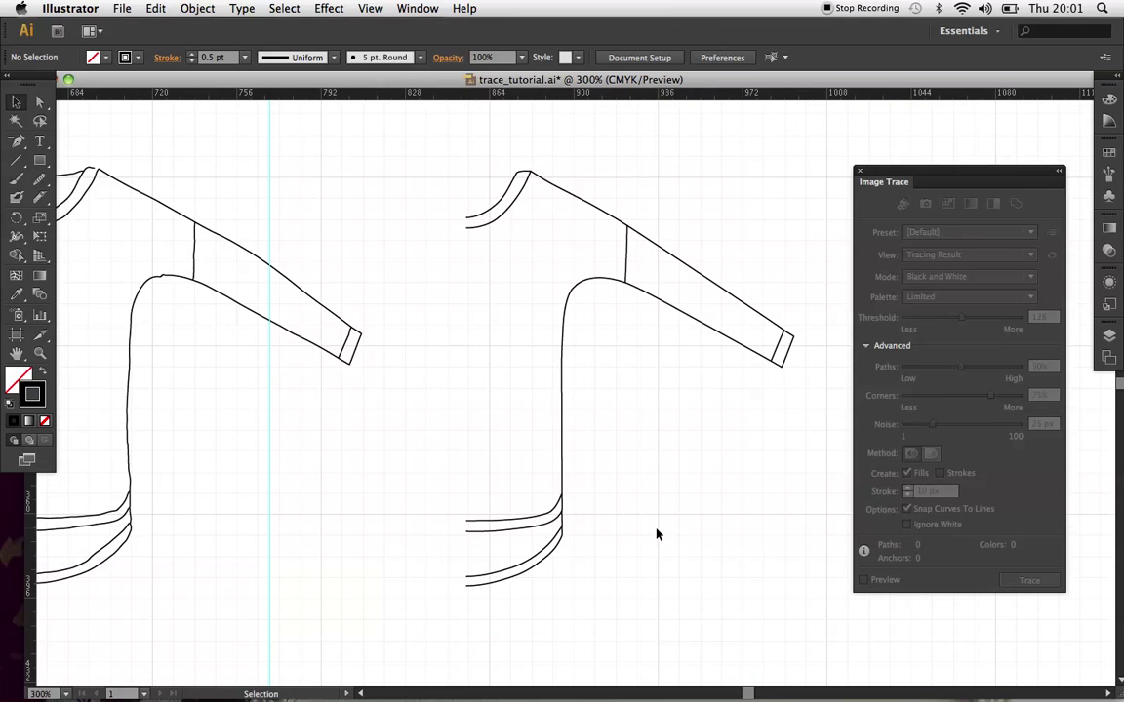
scroll(656, 533, "left", 4)
scroll(656, 534, "up", 1)
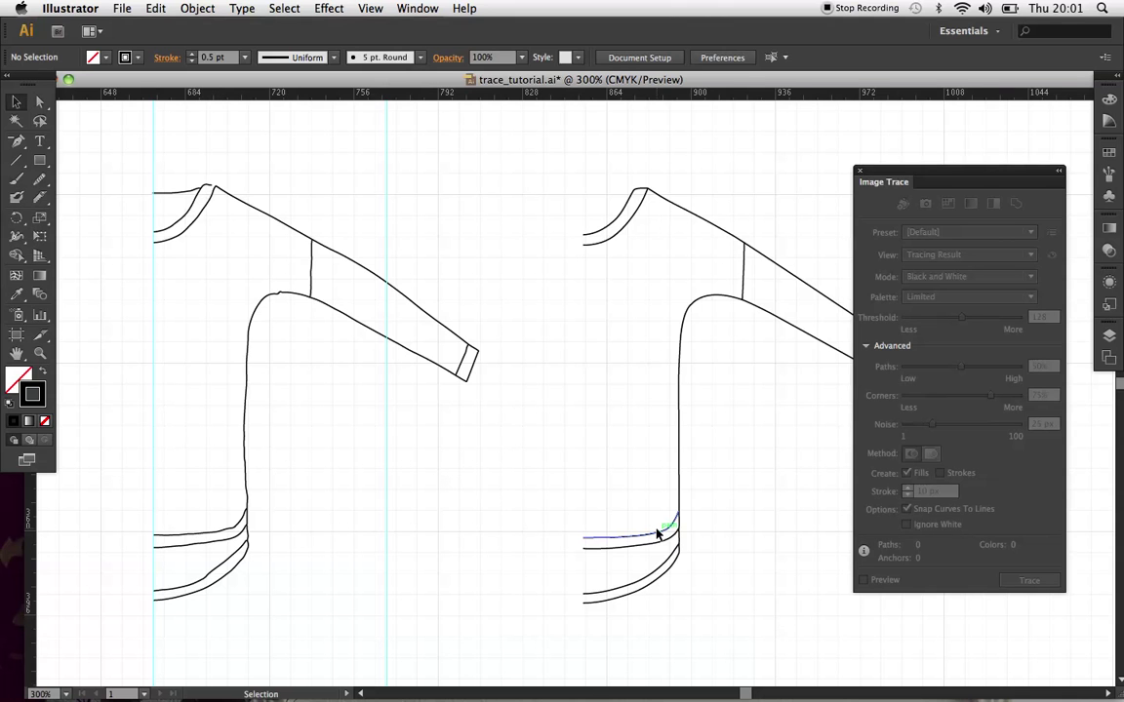
Delete the old left half-sweater drawing
key("super+minus")
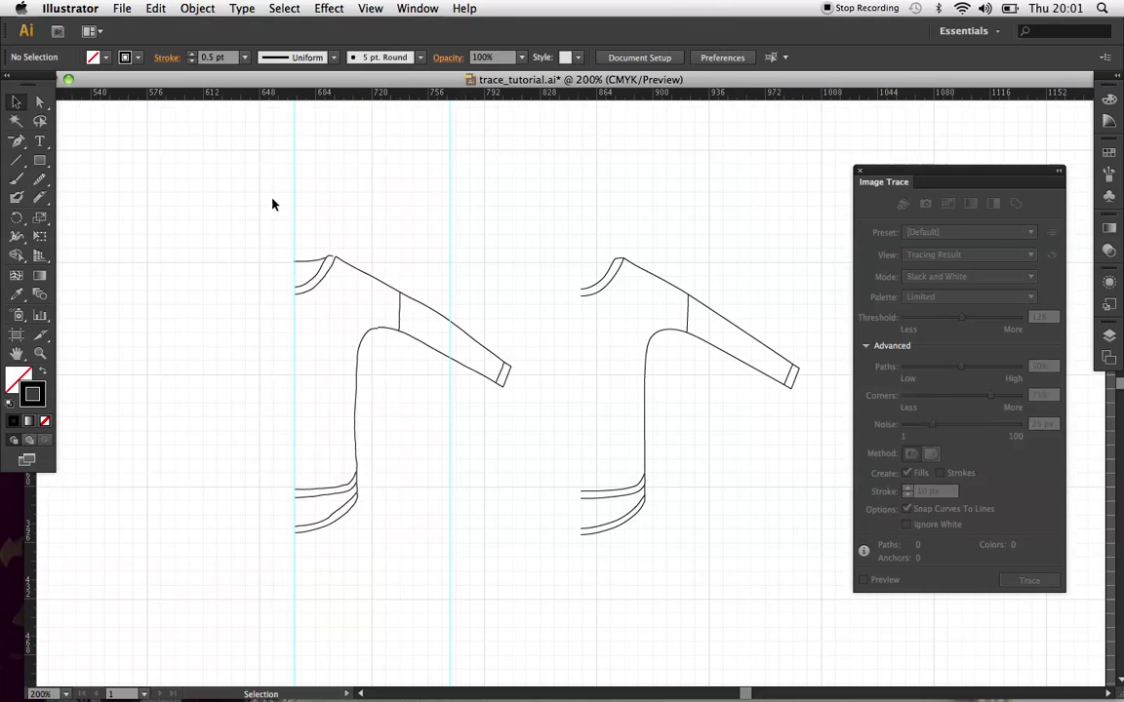
left_click_drag(273, 204, 511, 538)
key("Delete")
scroll(517, 579, "right", 2)
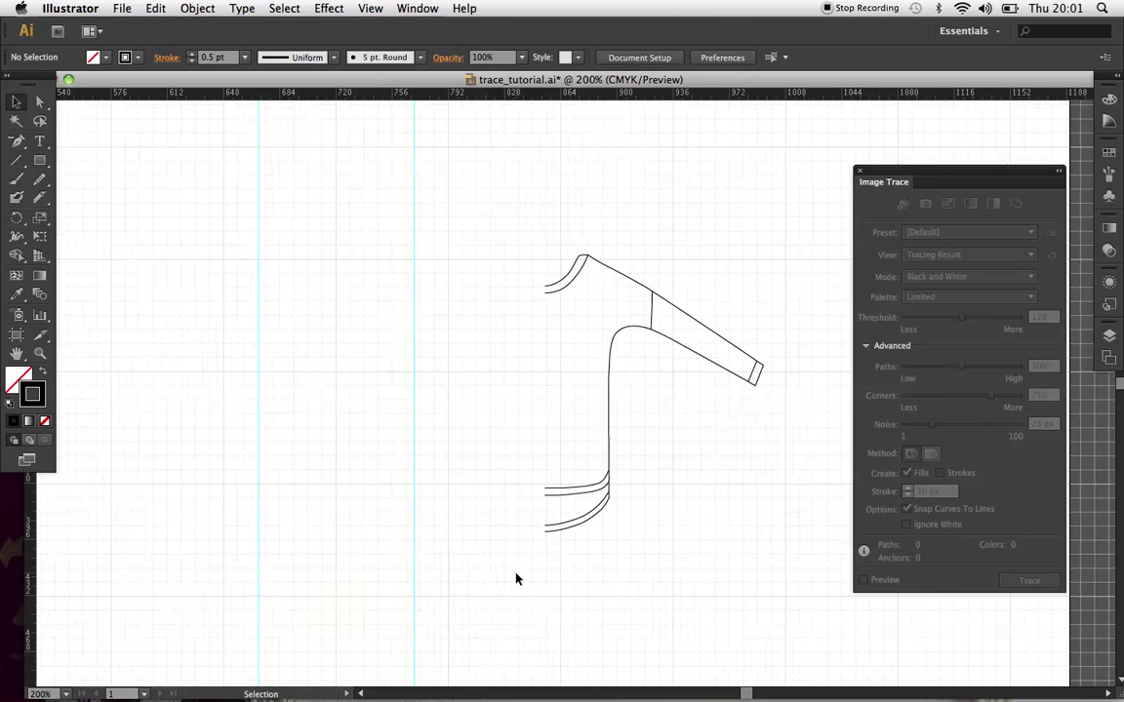
scroll(517, 579, "right", 2)
Select every path of the remaining half and paste a duplicate
key("super+equal")
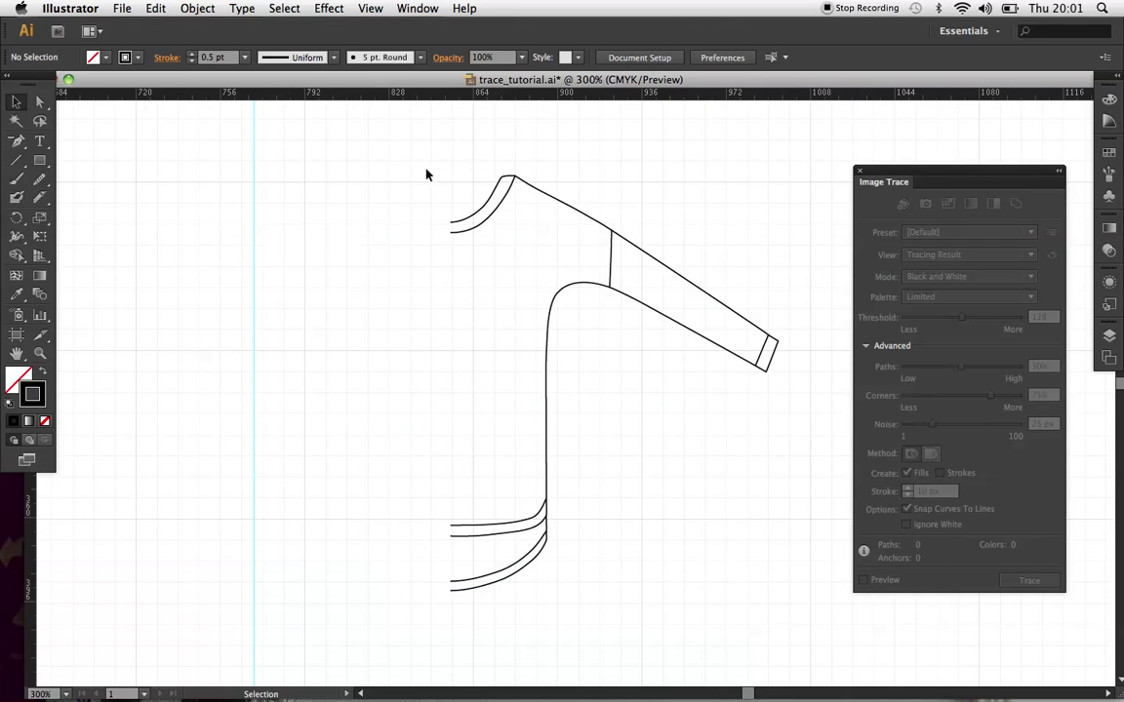
key("a")
left_click_drag(418, 154, 803, 646)
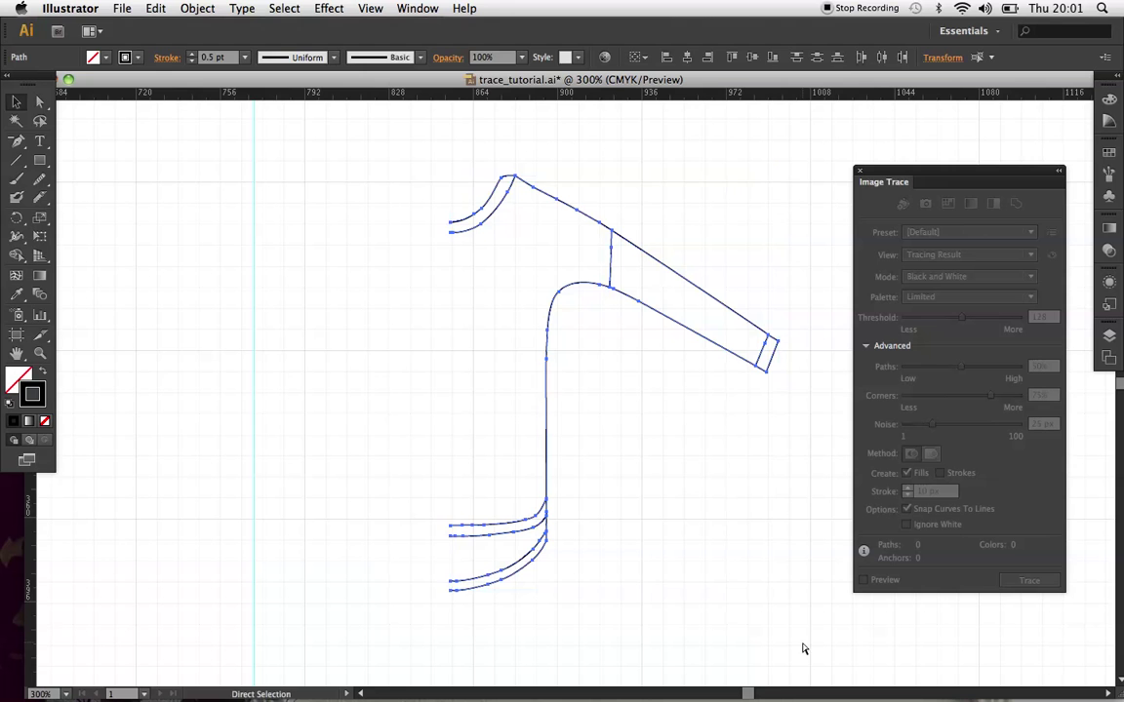
key("v")
key("super+c")
key("super+v")
Reflect the copy across a vertical axis and slide it left to join the original
left_click(197, 8)
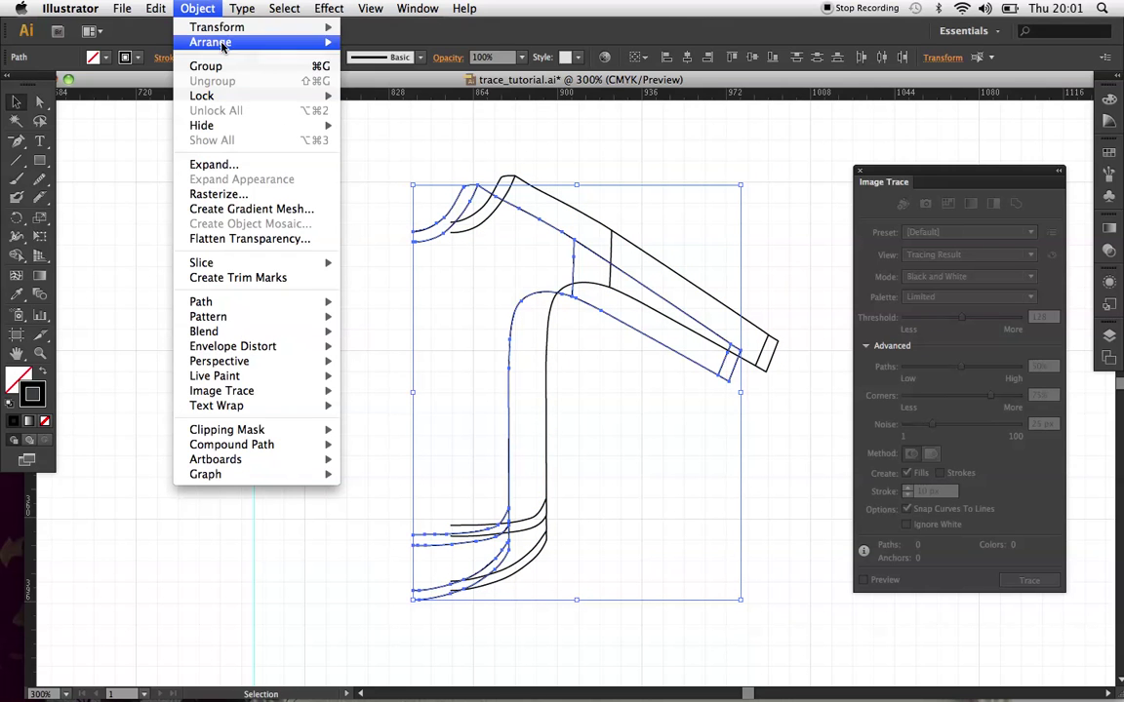
mouse_move(216, 28)
left_click(381, 88)
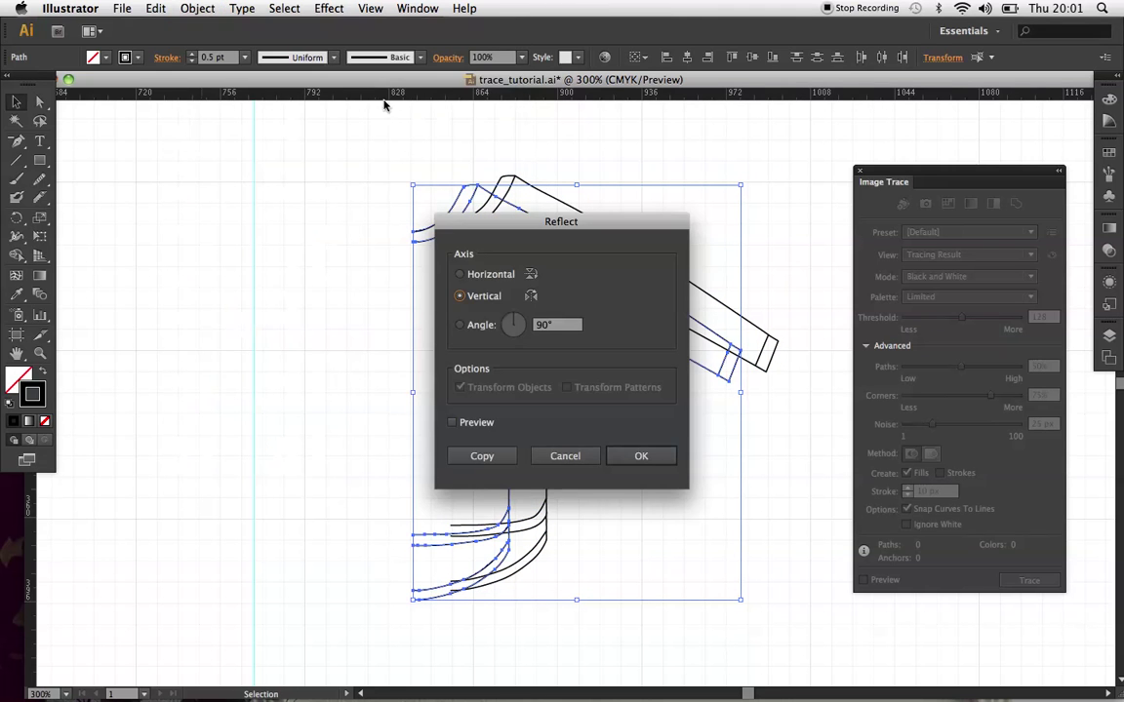
left_click(642, 456)
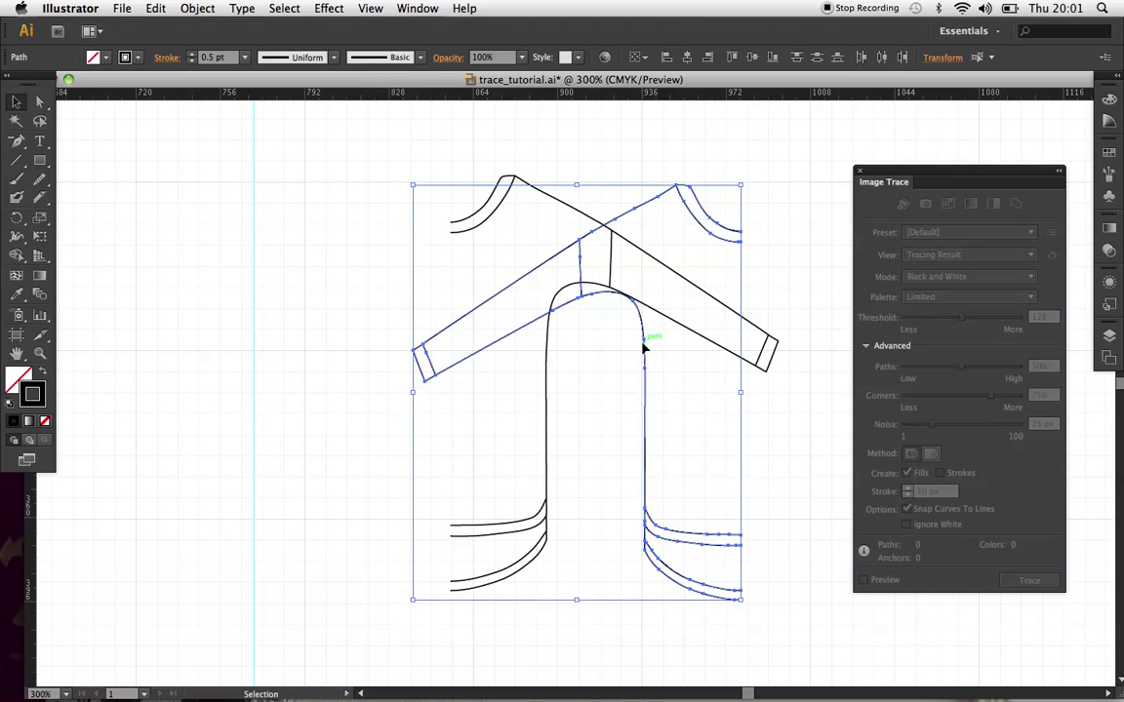
left_click_drag(643, 347, 354, 335)
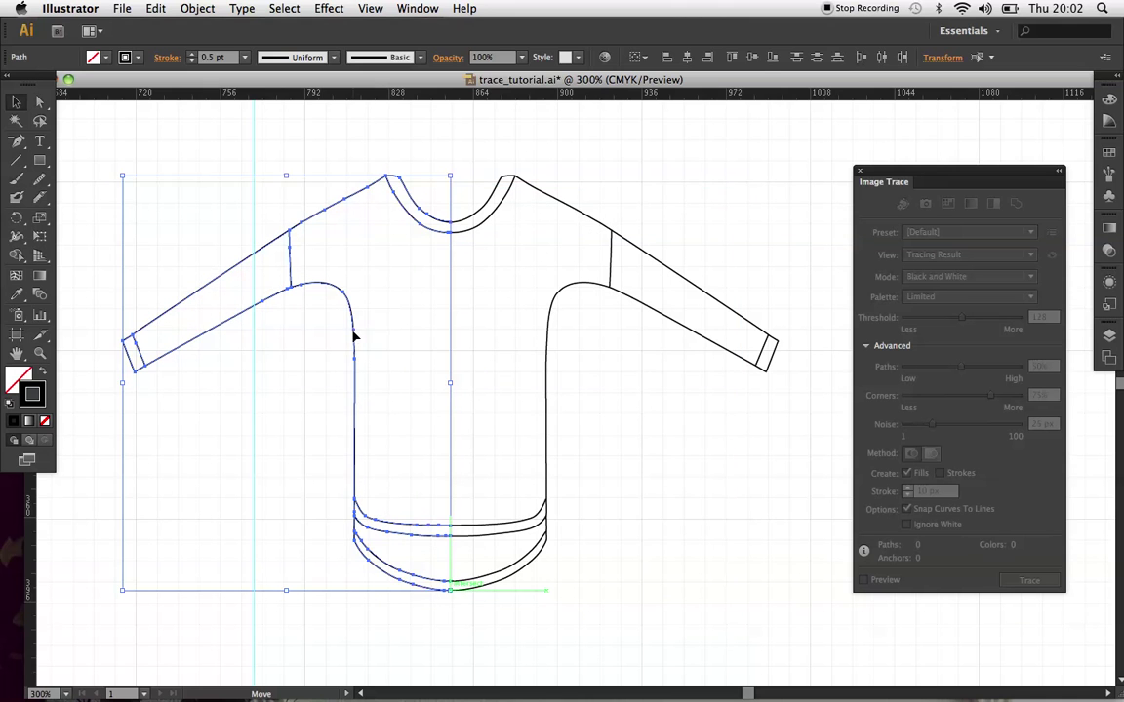
left_click(573, 461)
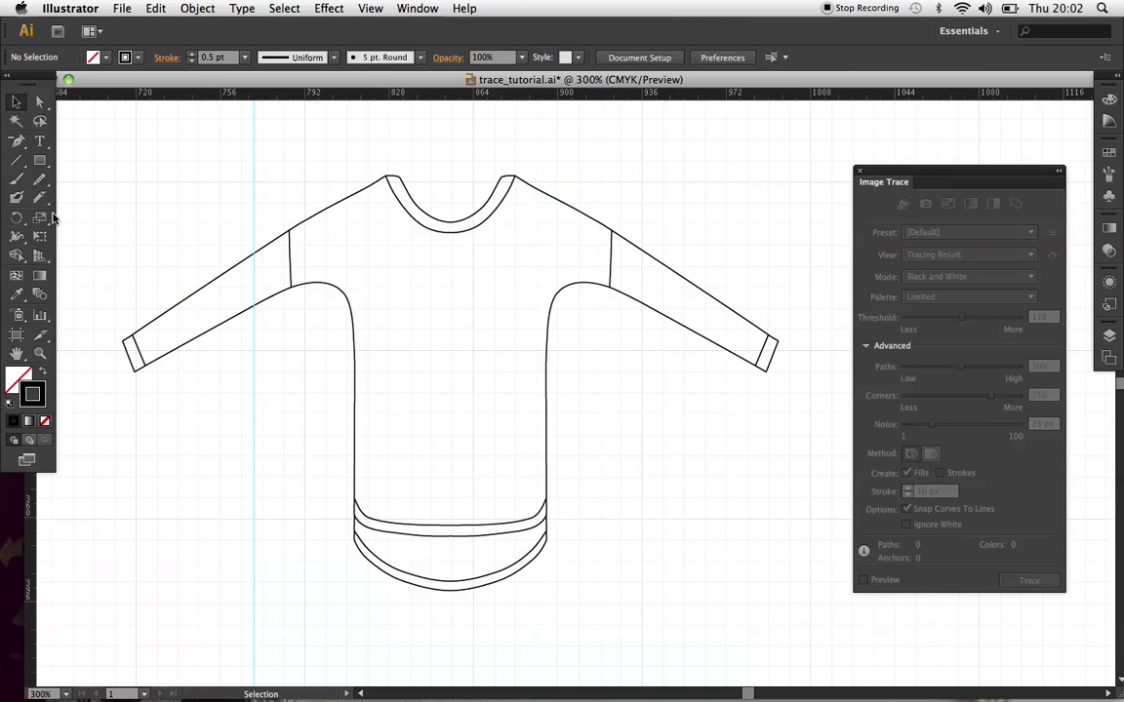
Draw a shallow curved back neckline with the Pen tool between the left and right neck edges
left_click_drag(16, 141, 61, 142)
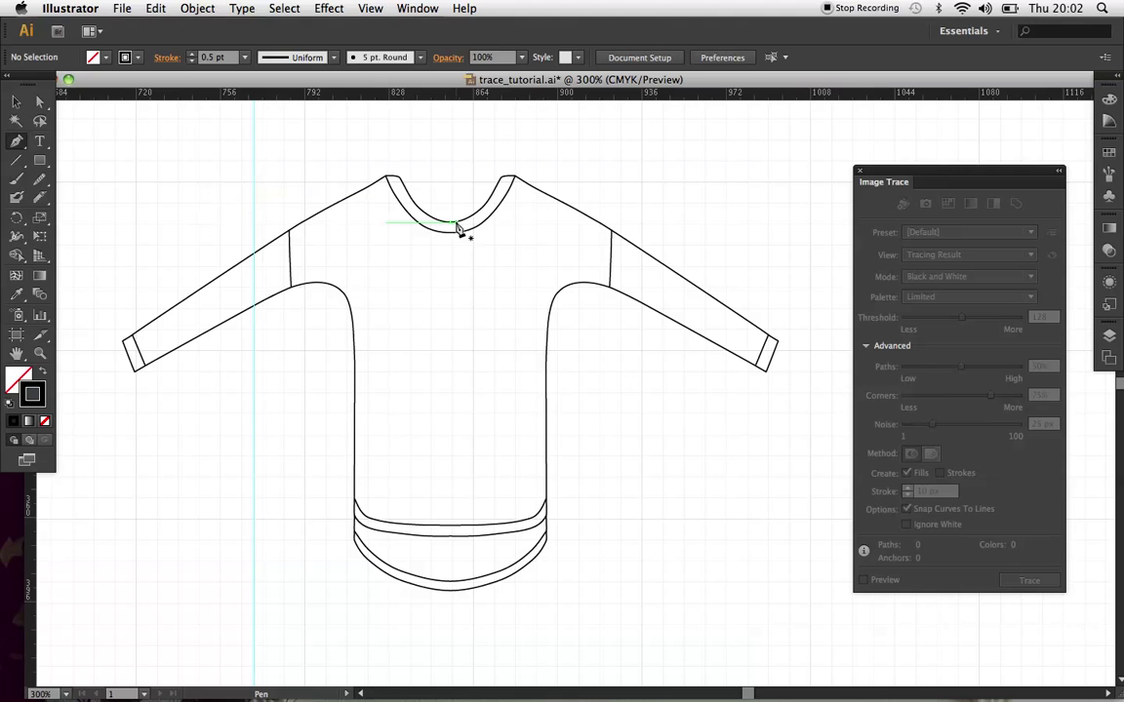
left_click(401, 185)
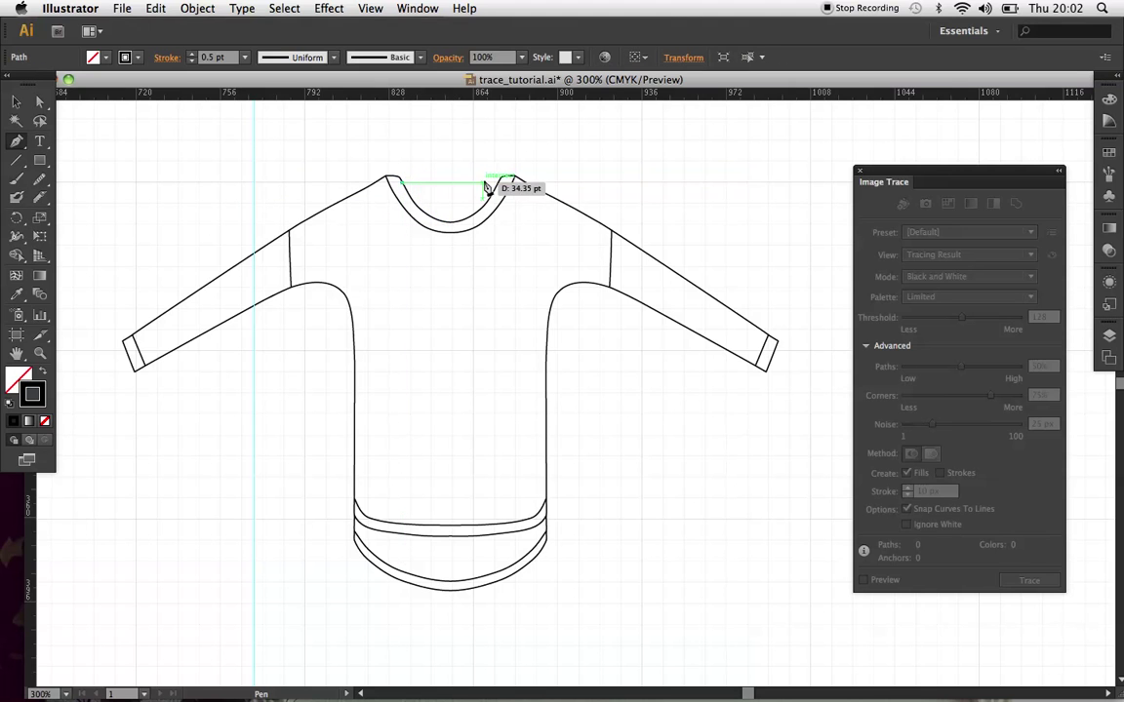
left_click_drag(499, 185, 549, 169)
key("v")
left_click(220, 198)
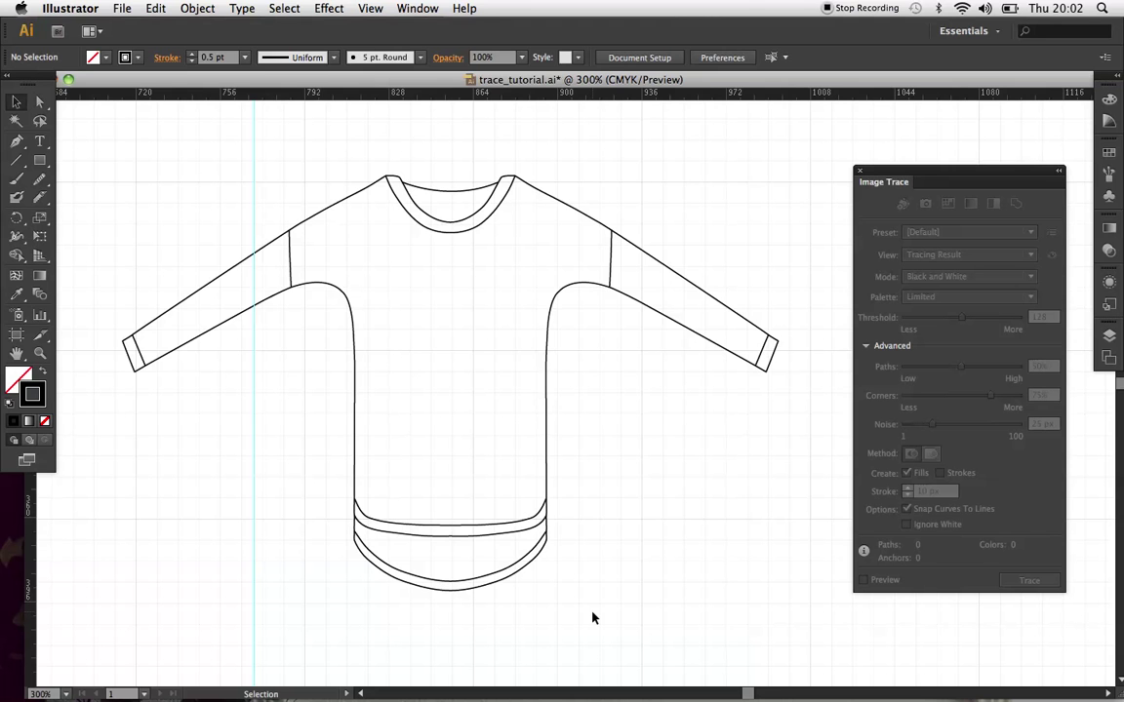
Draw a straight line just left of the sleeve seam, from the shoulder edge to the underarm curve
key("super+equal")
key("super+equal")
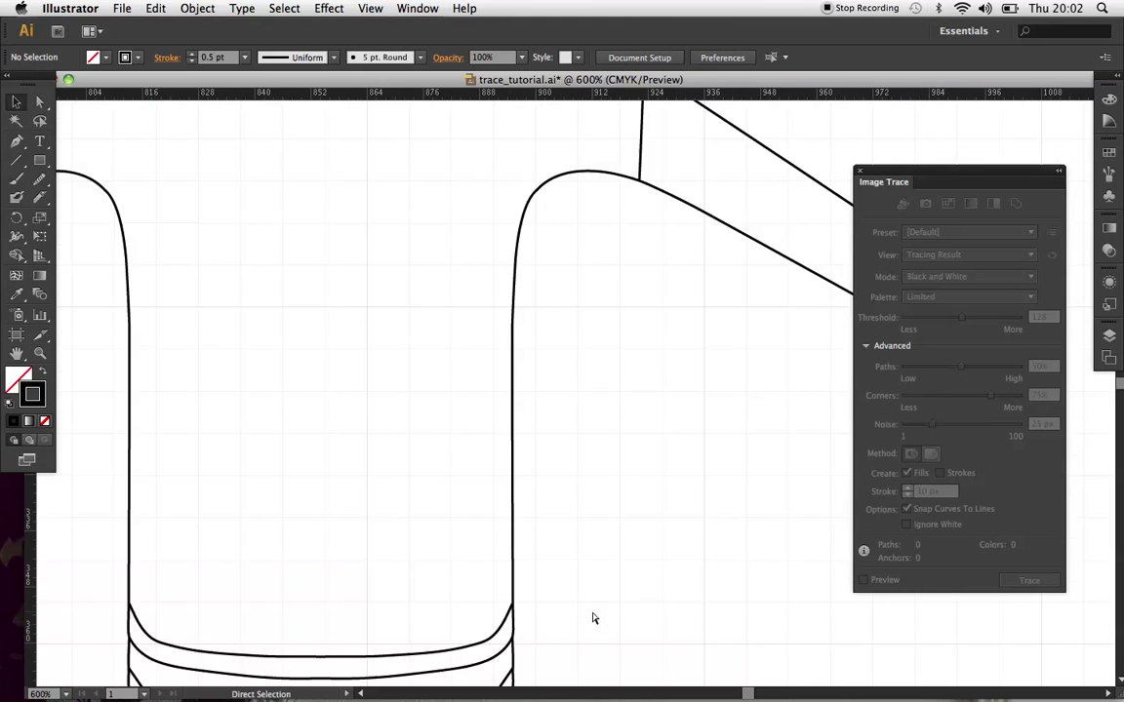
key("super+equal")
key("super+equal")
scroll(593, 617, "up", 5)
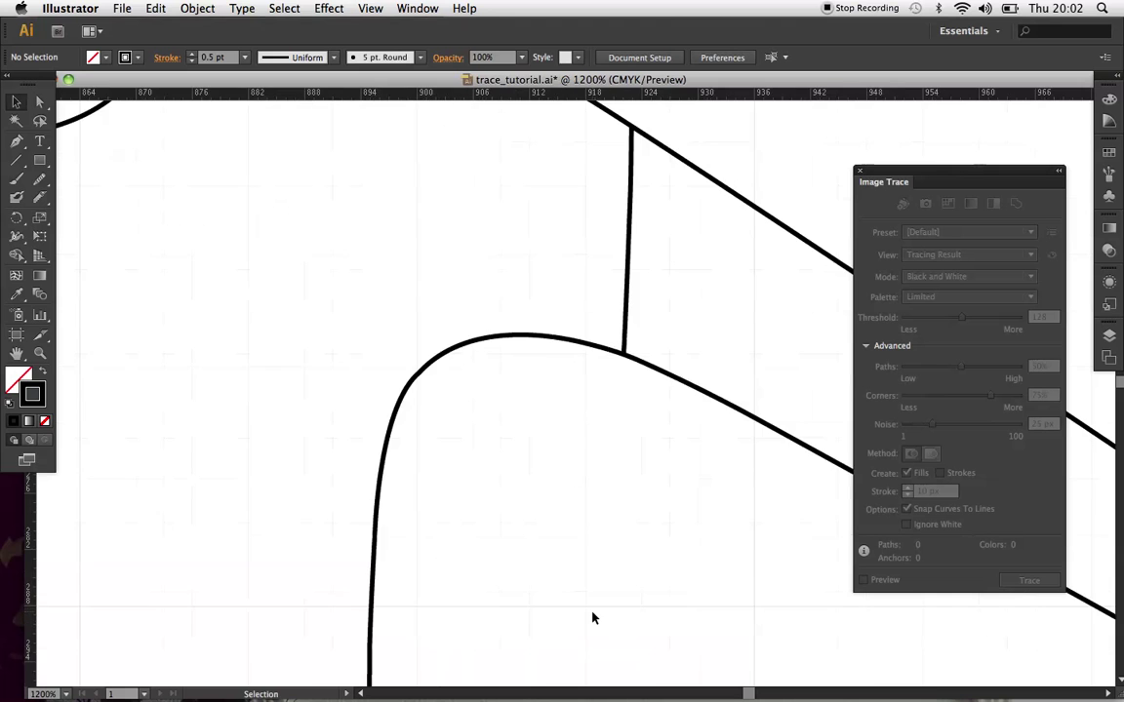
scroll(593, 617, "up", 5)
scroll(593, 618, "right", 2)
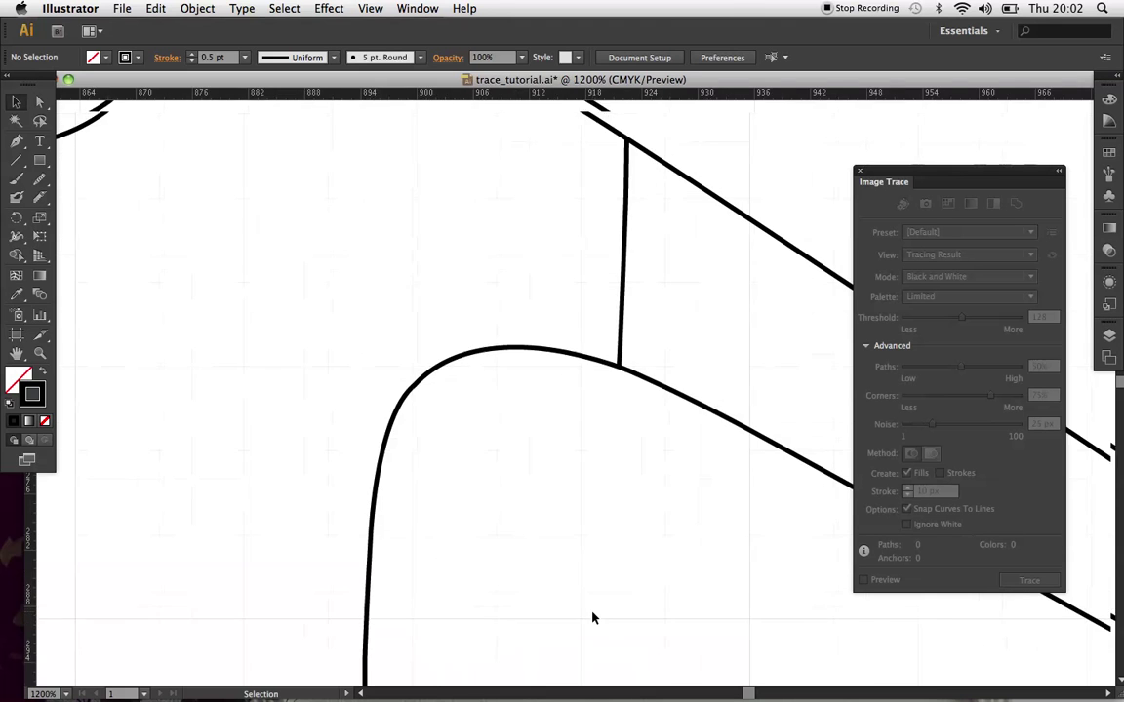
left_click(16, 141)
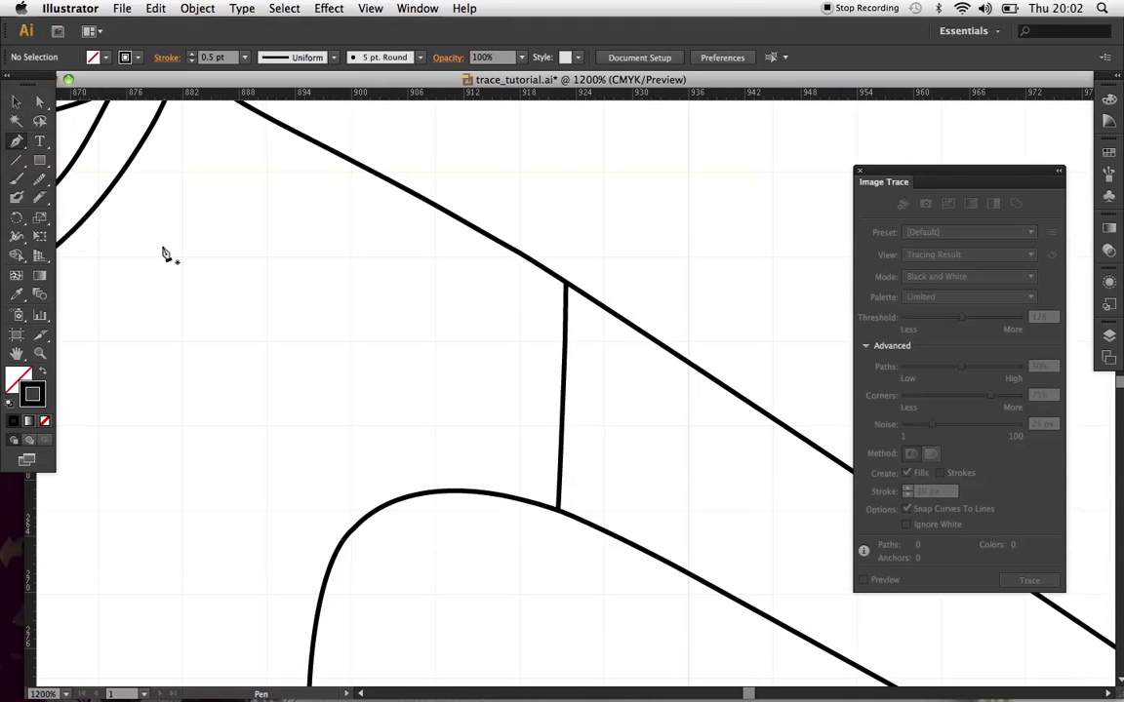
left_click(556, 270)
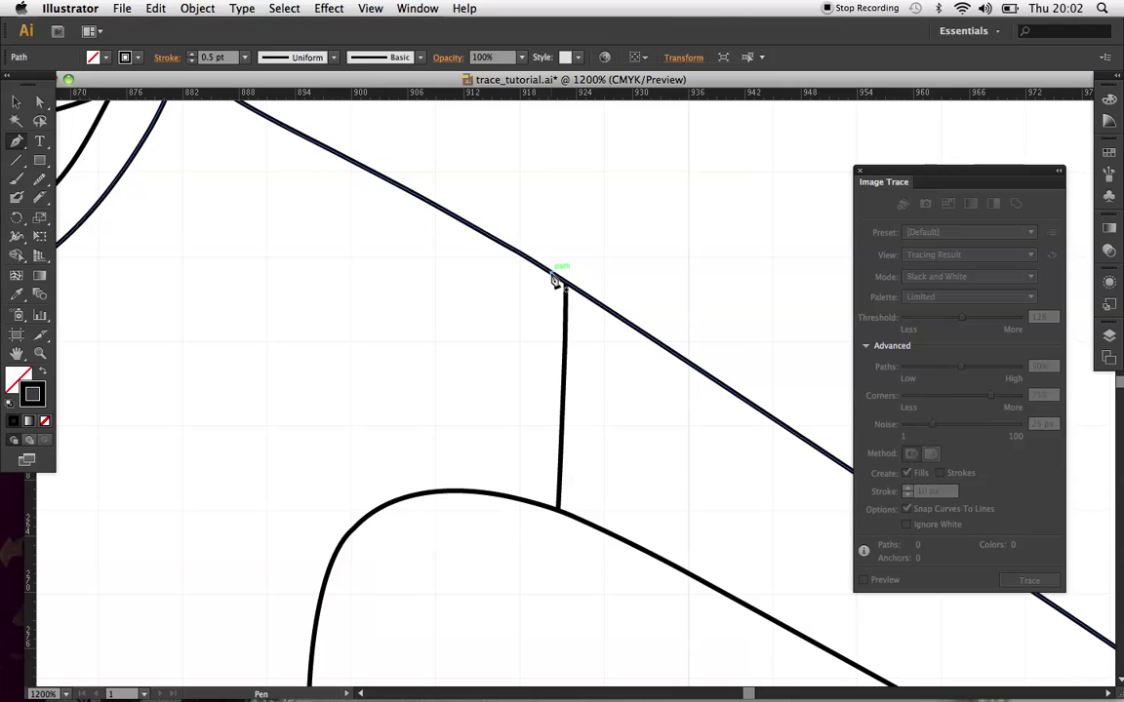
left_click(547, 506)
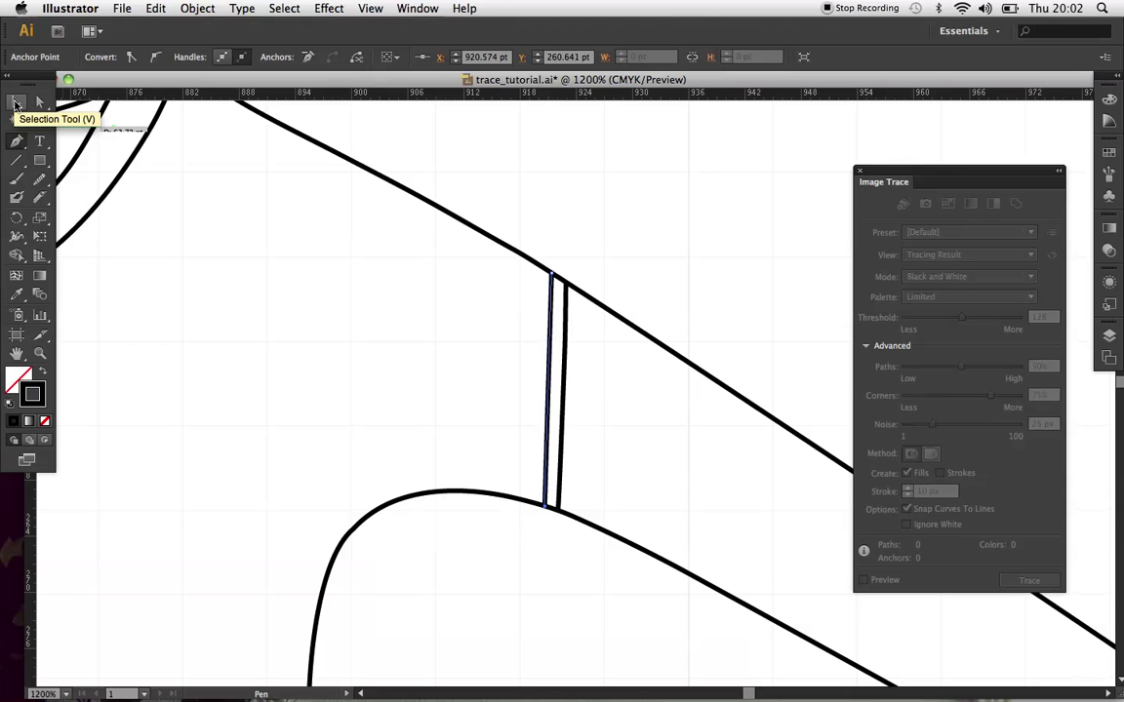
left_click(14, 103)
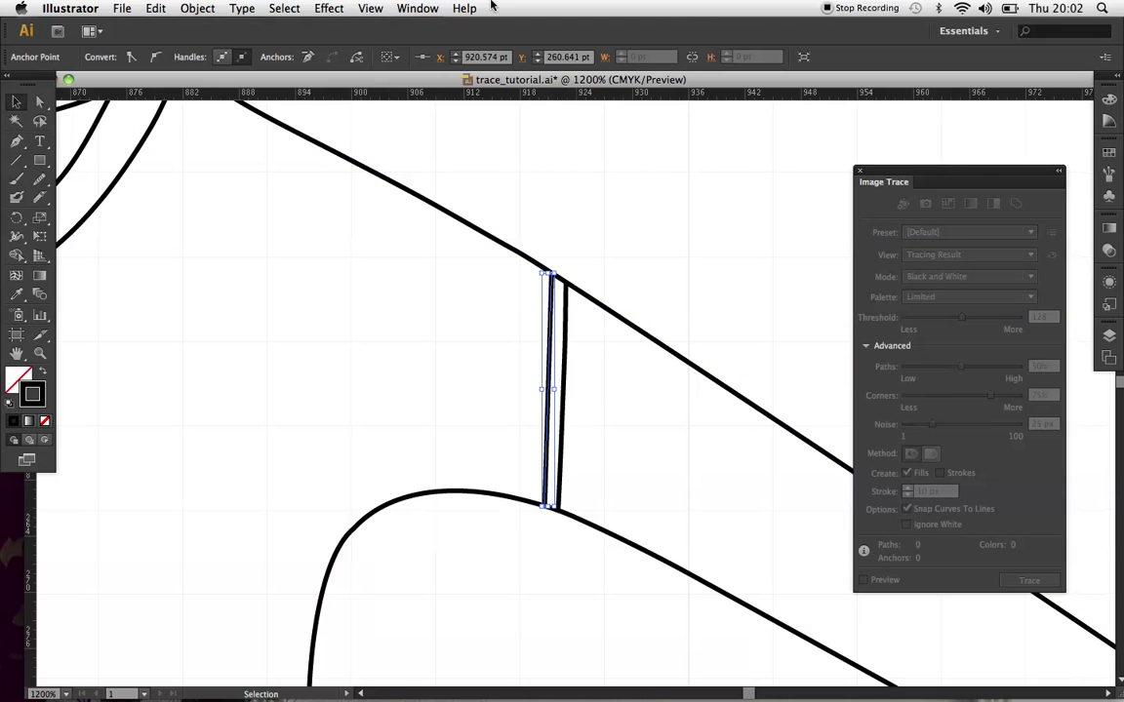
Make the new seam line a 0.3 pt dashed stroke with 2 pt dashes, then deselect it
left_click(417, 8)
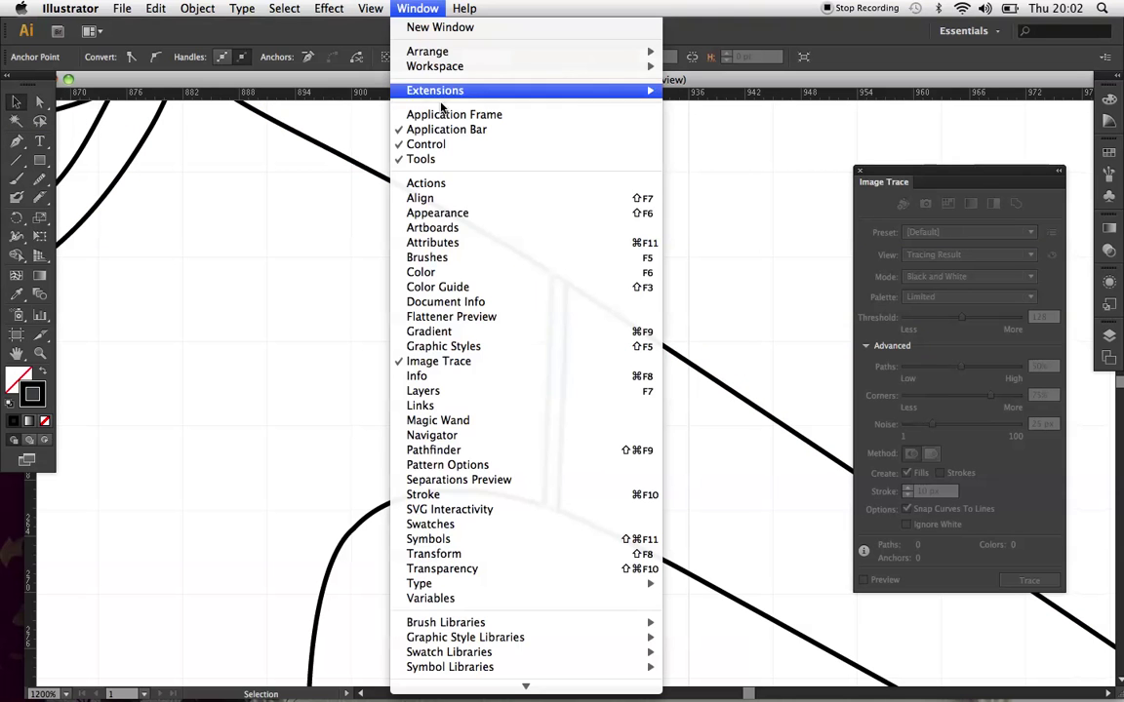
left_click(422, 496)
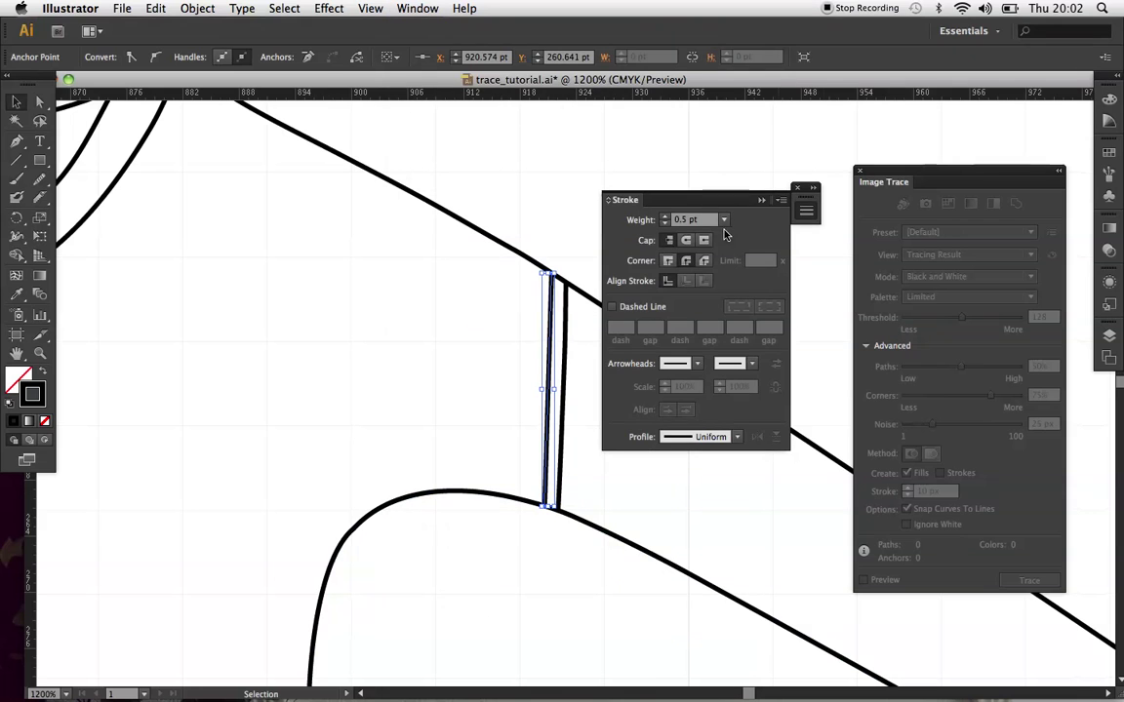
left_click(613, 307)
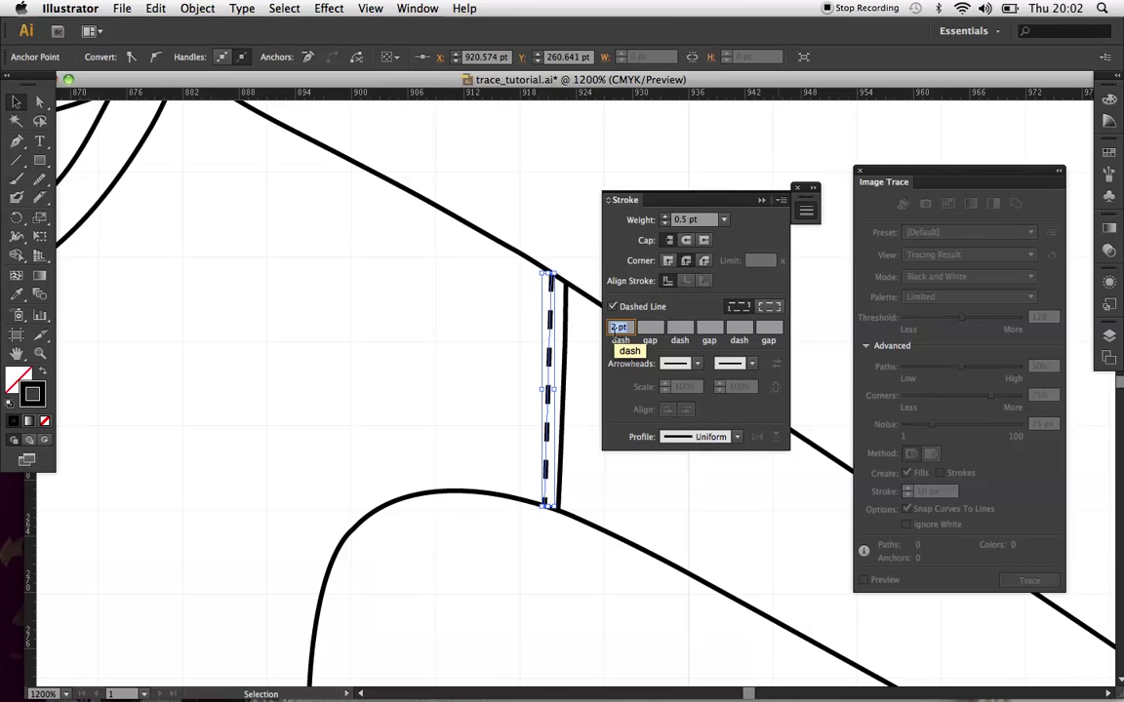
left_click(686, 220)
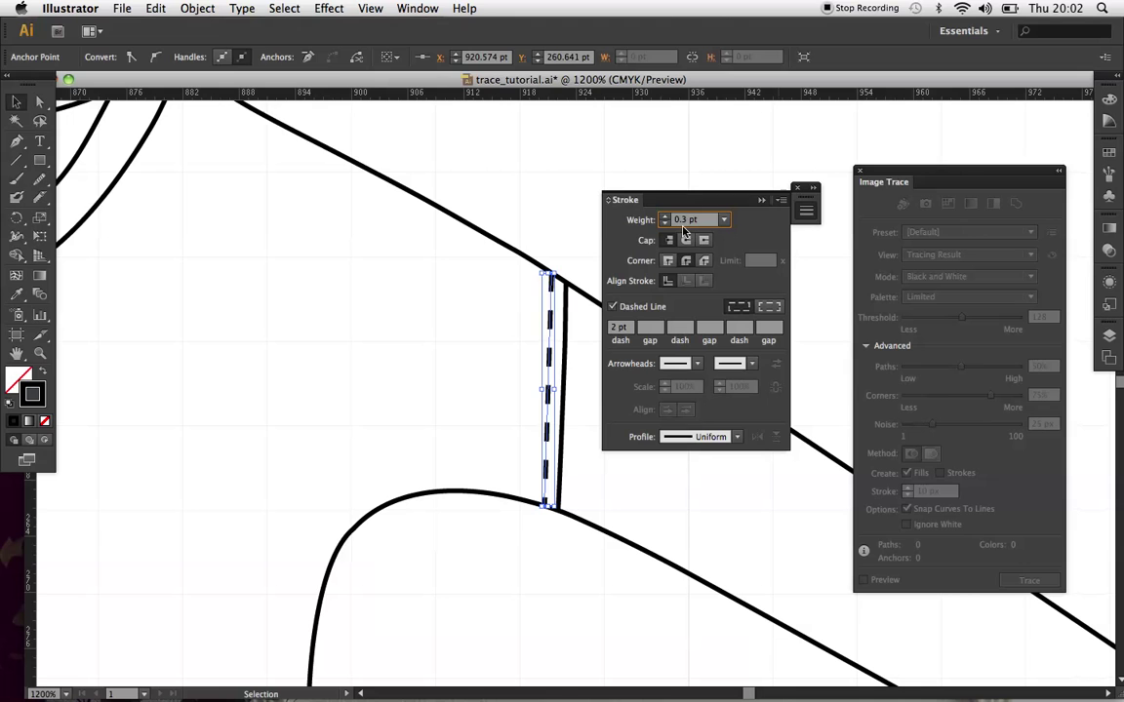
left_click(684, 225)
left_click(537, 172)
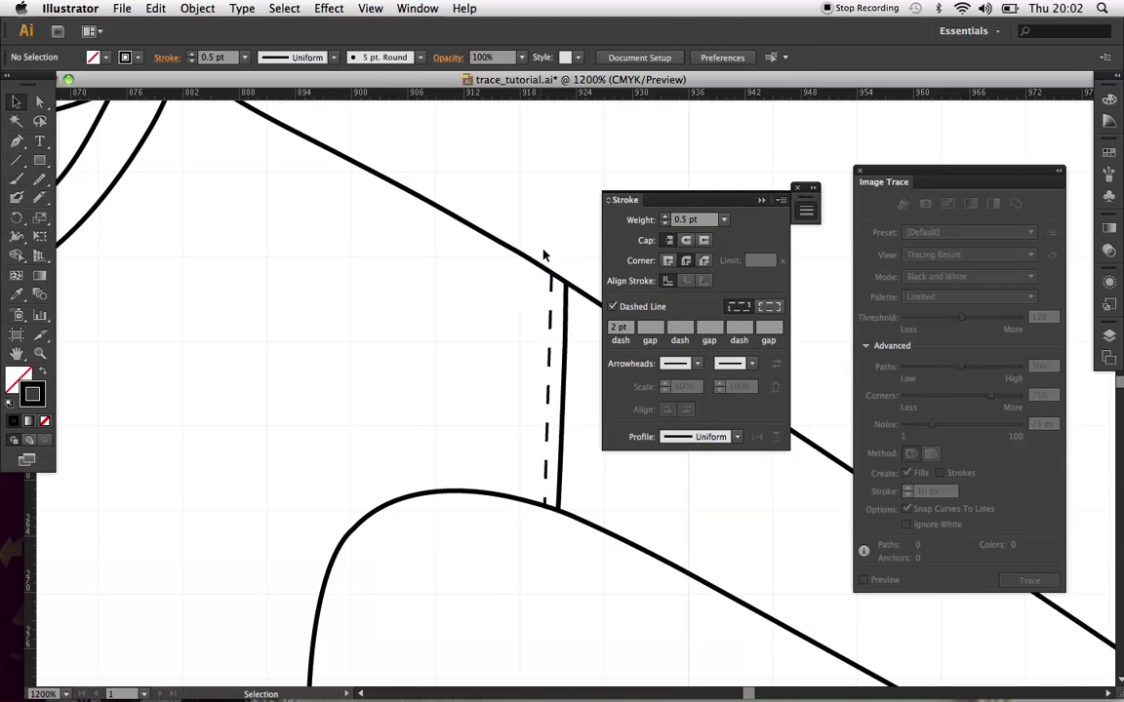
Draw a dashed line right of the sleeve seam from the shoulder down to the underarm curve
left_click(15, 142)
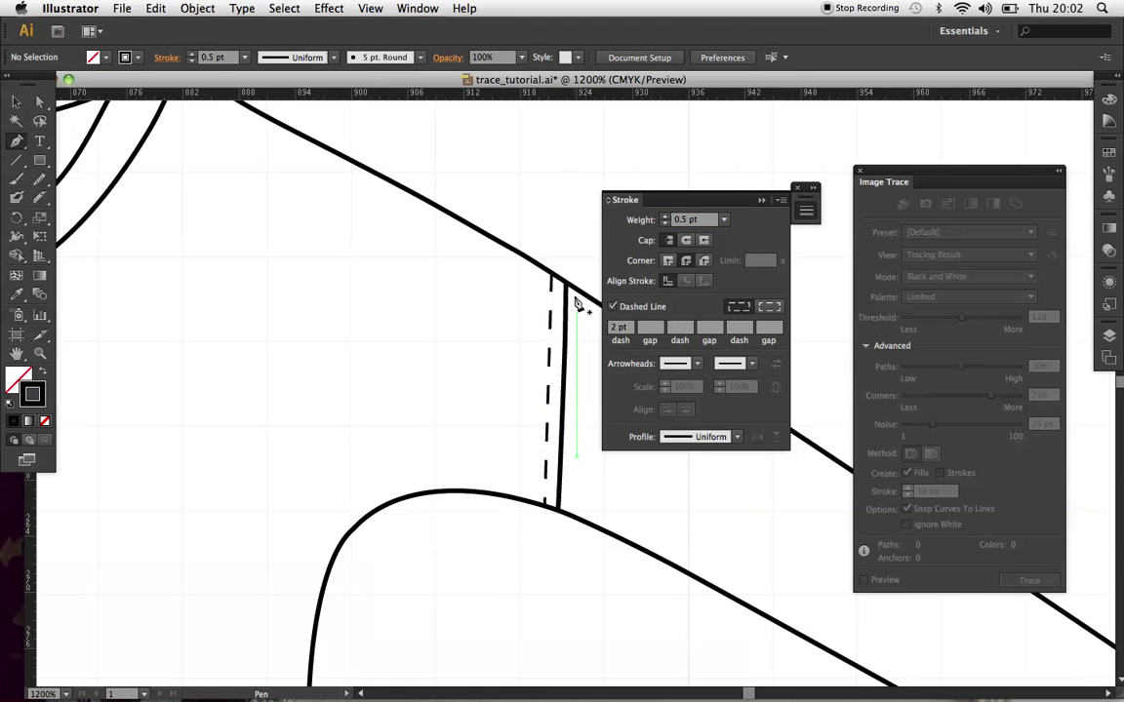
left_click(575, 290)
left_click(576, 517)
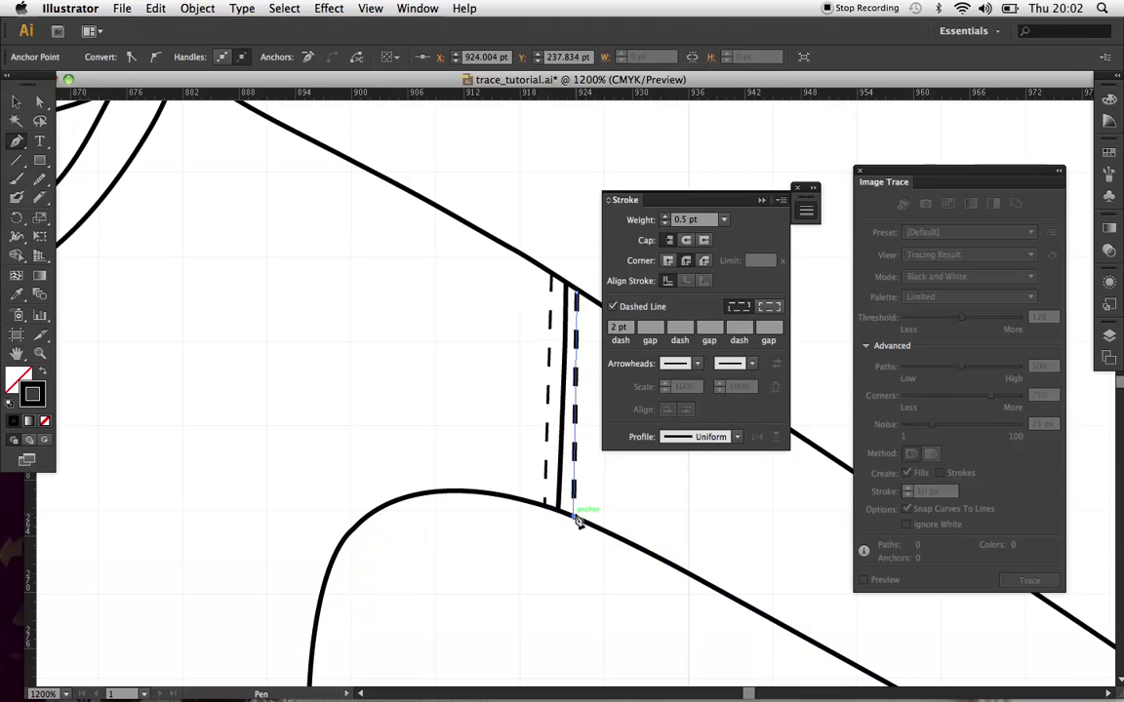
left_click(17, 101)
left_click(488, 129)
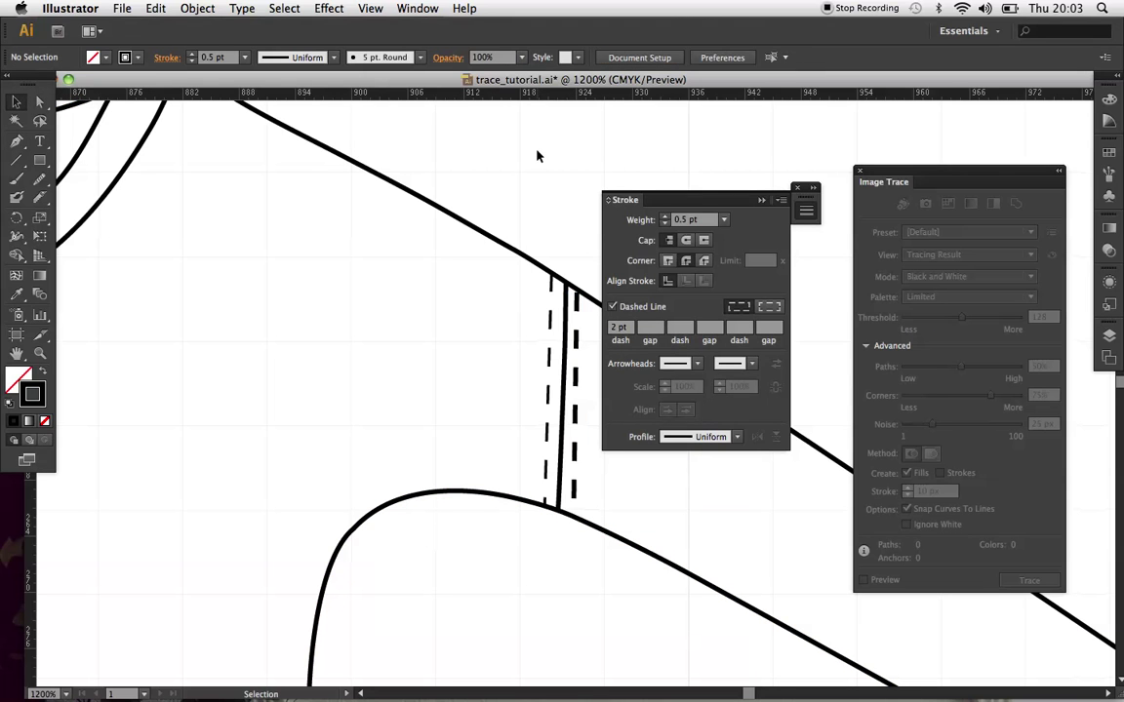
Adjust the right-hand dashed line's stroke weight, then deselect it
left_click(574, 410)
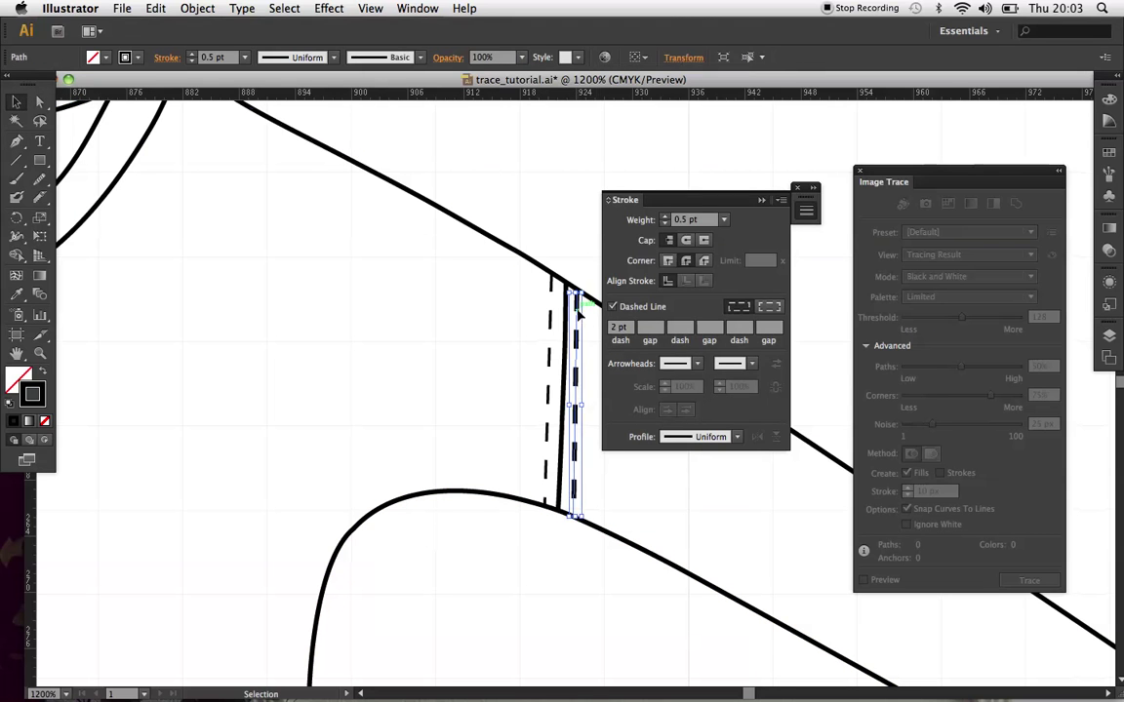
type("0")
left_click(526, 176)
Zoom out to review the dashed topstitching across the whole top
key("super+minus")
key("super+minus")
key("super+minus")
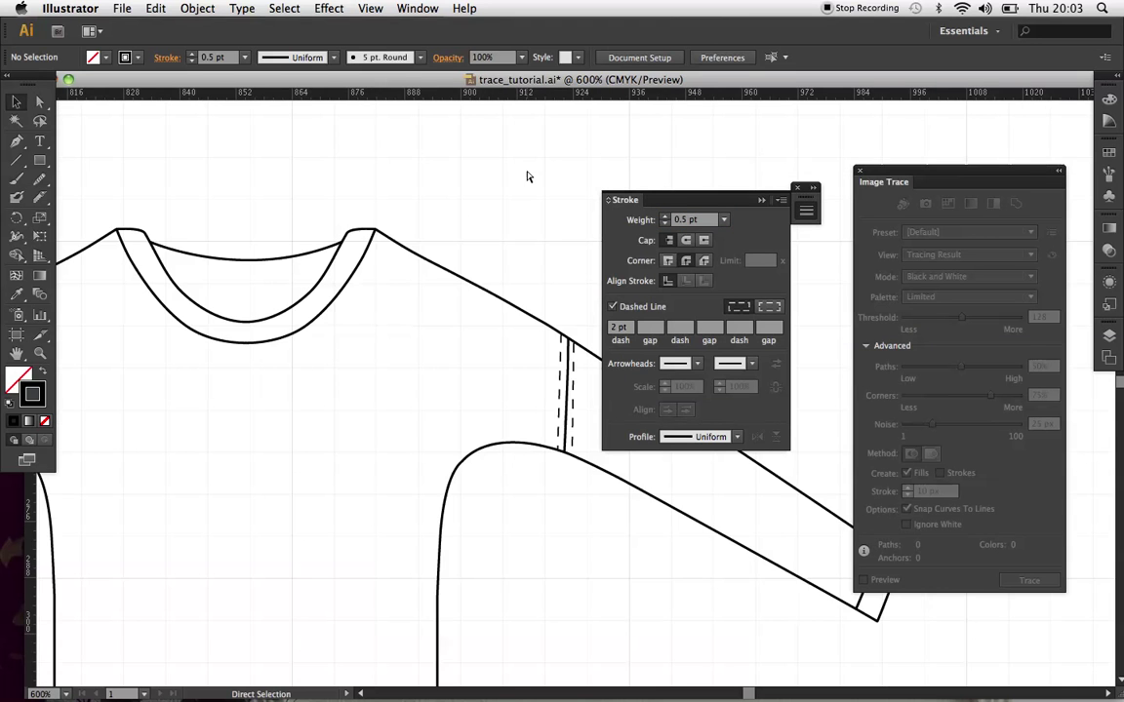
key("super+minus")
scroll(507, 202, "down", 3)
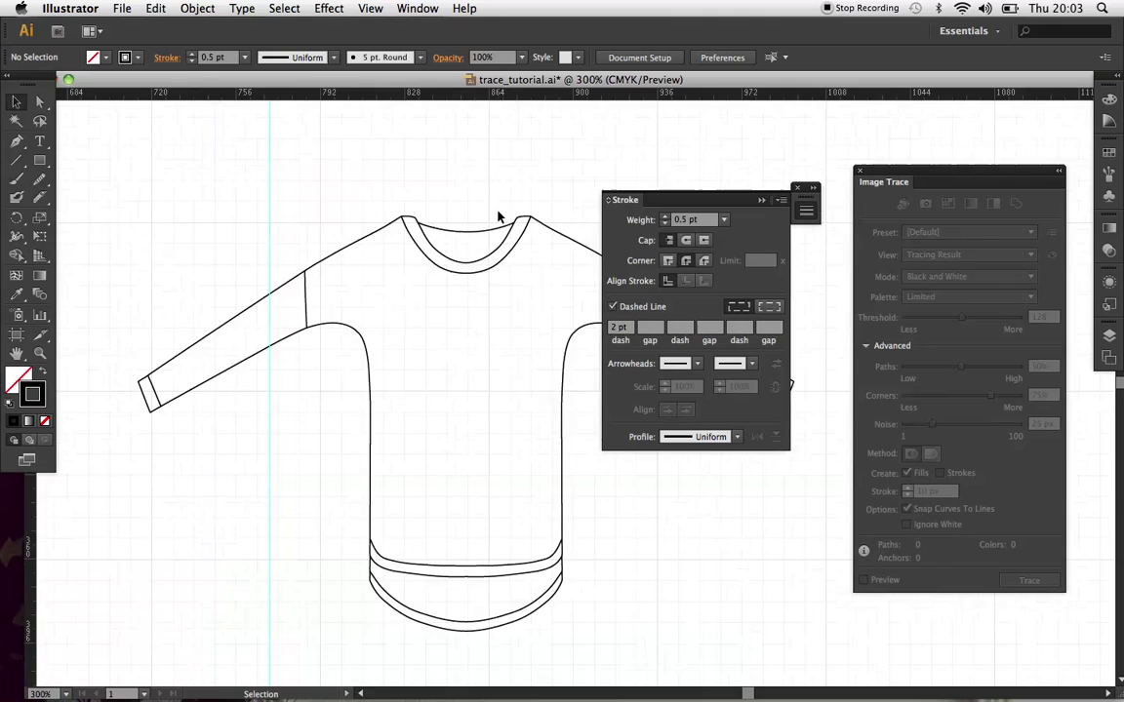
scroll(503, 209, "left", 7)
key("super+minus")
key("super+minus")
key("super+minus")
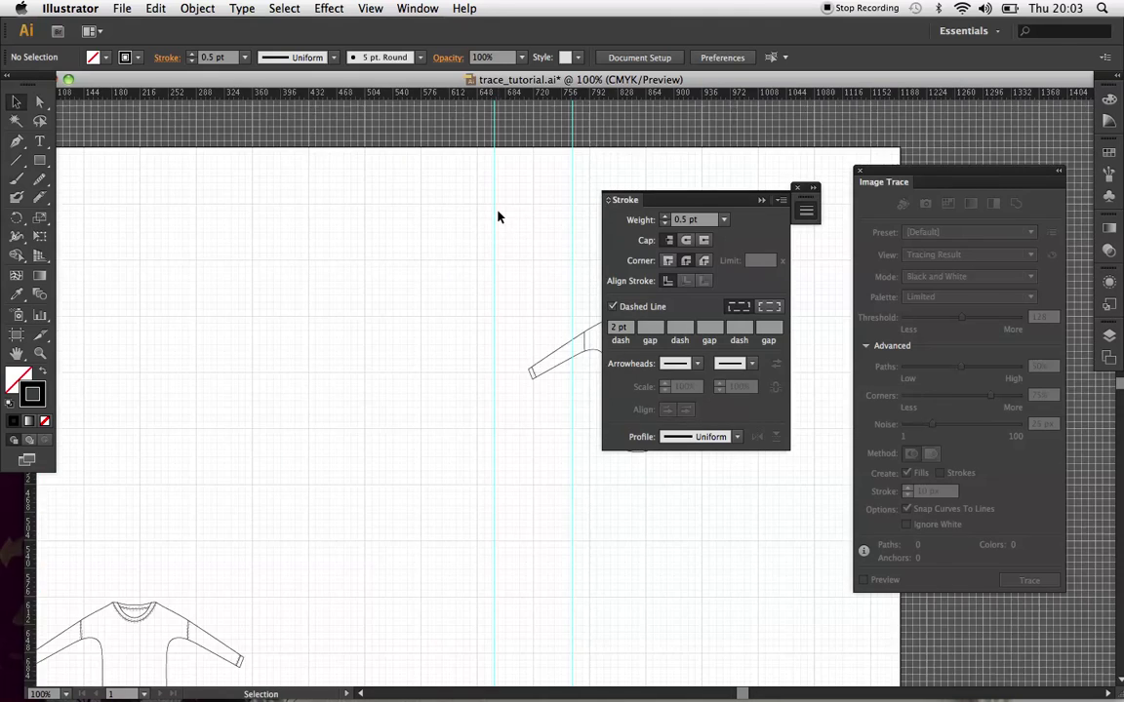
scroll(497, 217, "left", 5)
scroll(497, 216, "down", 3)
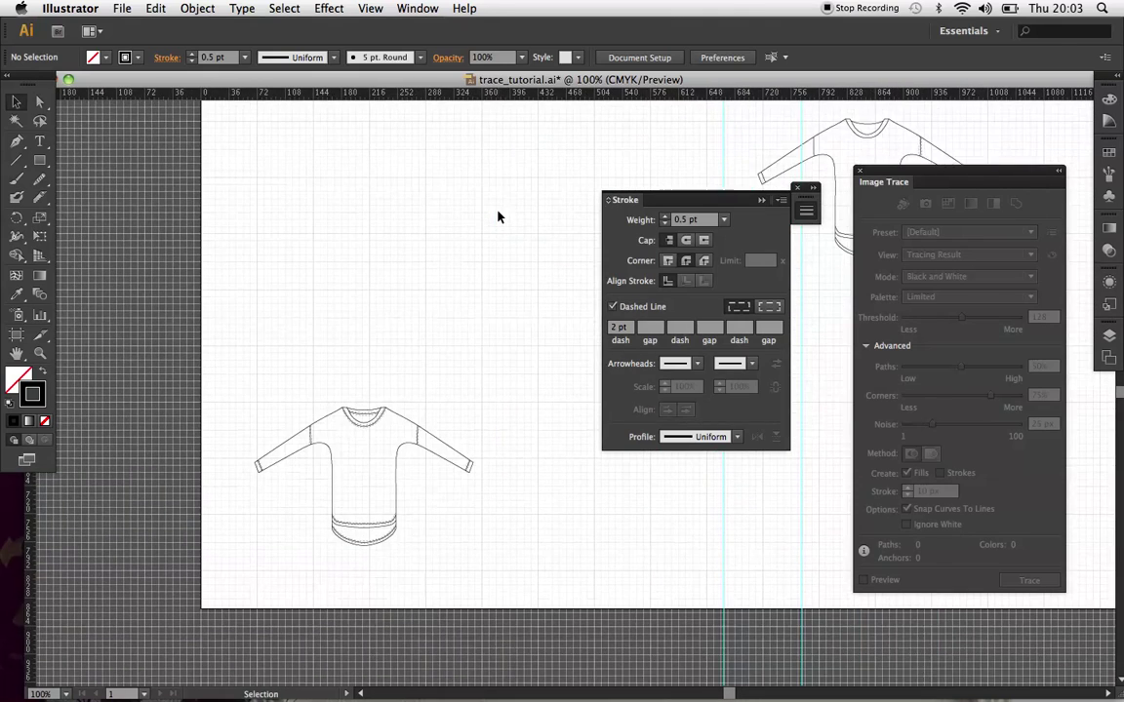
key("super+plus")
key("super+plus")
key("super+plus")
key("super+plus")
scroll(497, 217, "down", 5)
scroll(498, 217, "left", 5)
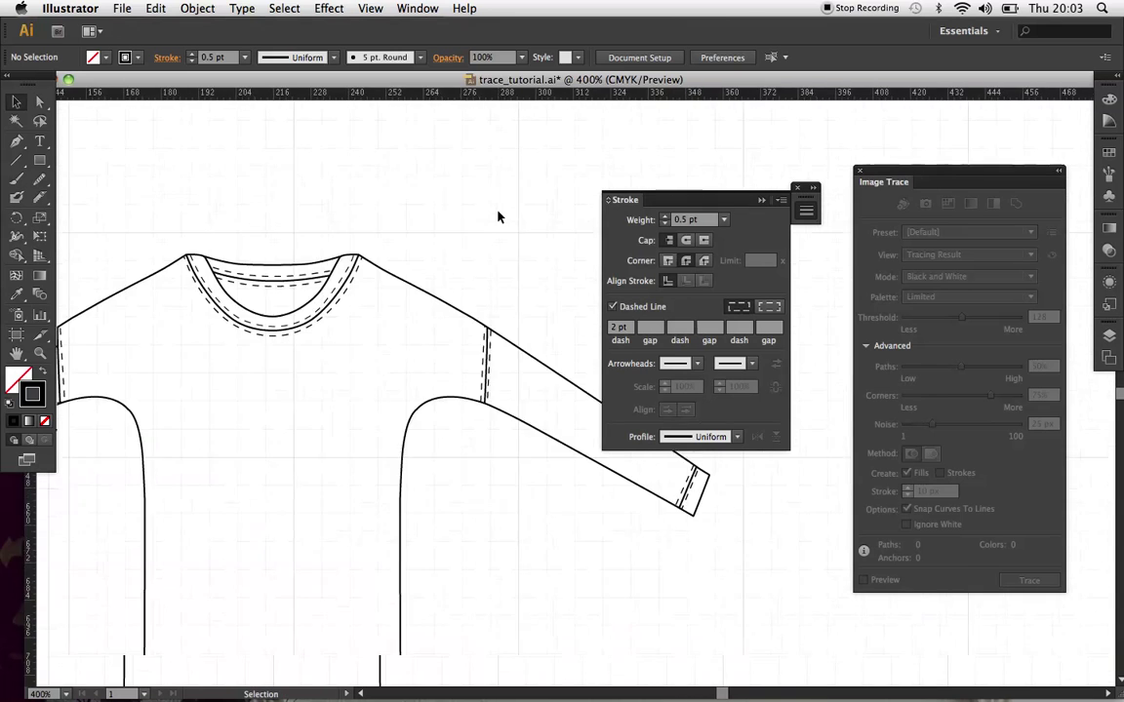
key("super+minus")
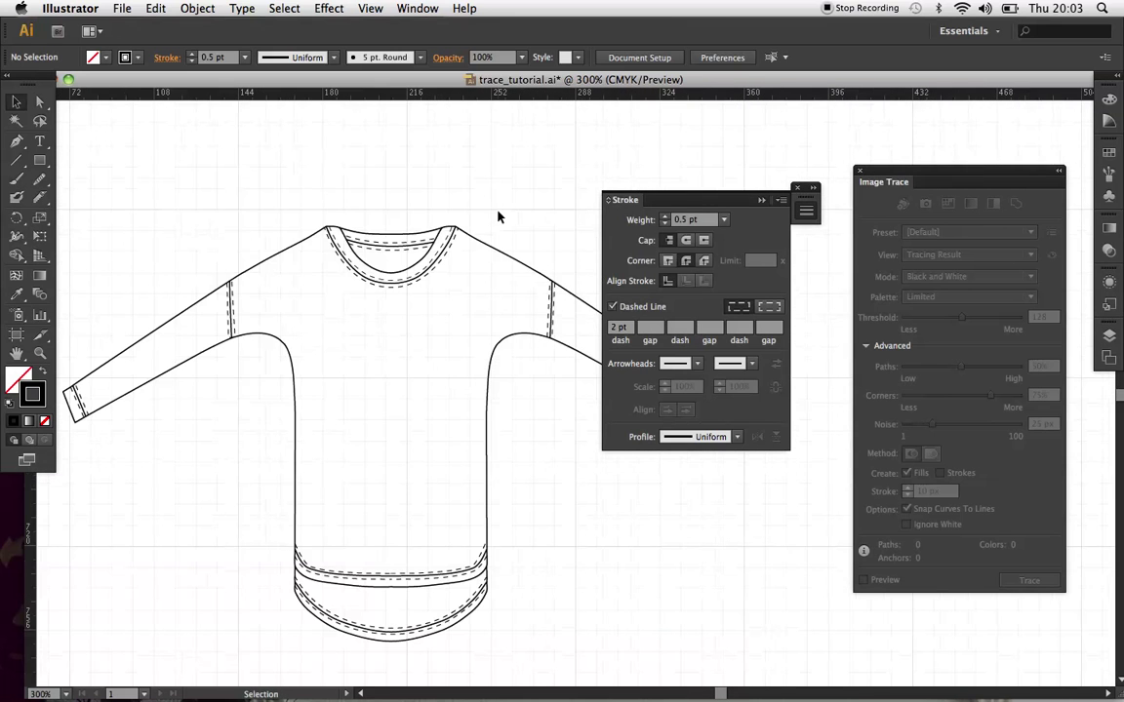
Collapse the Stroke panel to its icon
left_click(761, 200)
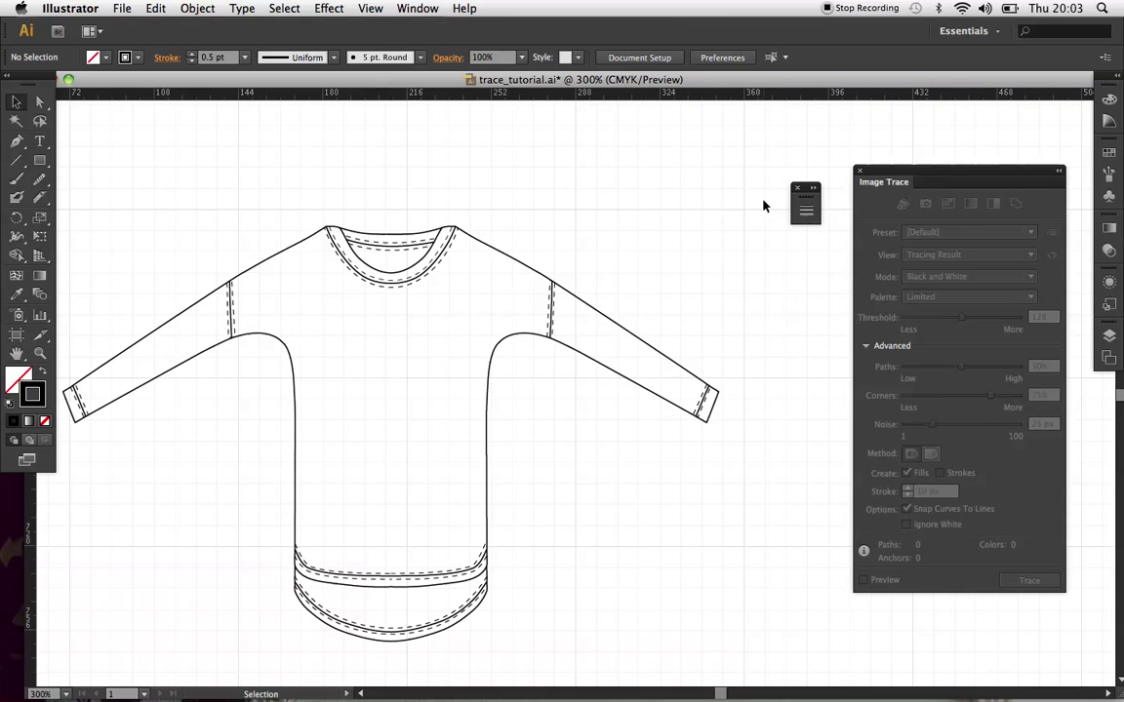
scroll(539, 220, "down", 3)
scroll(539, 221, "left", 4)
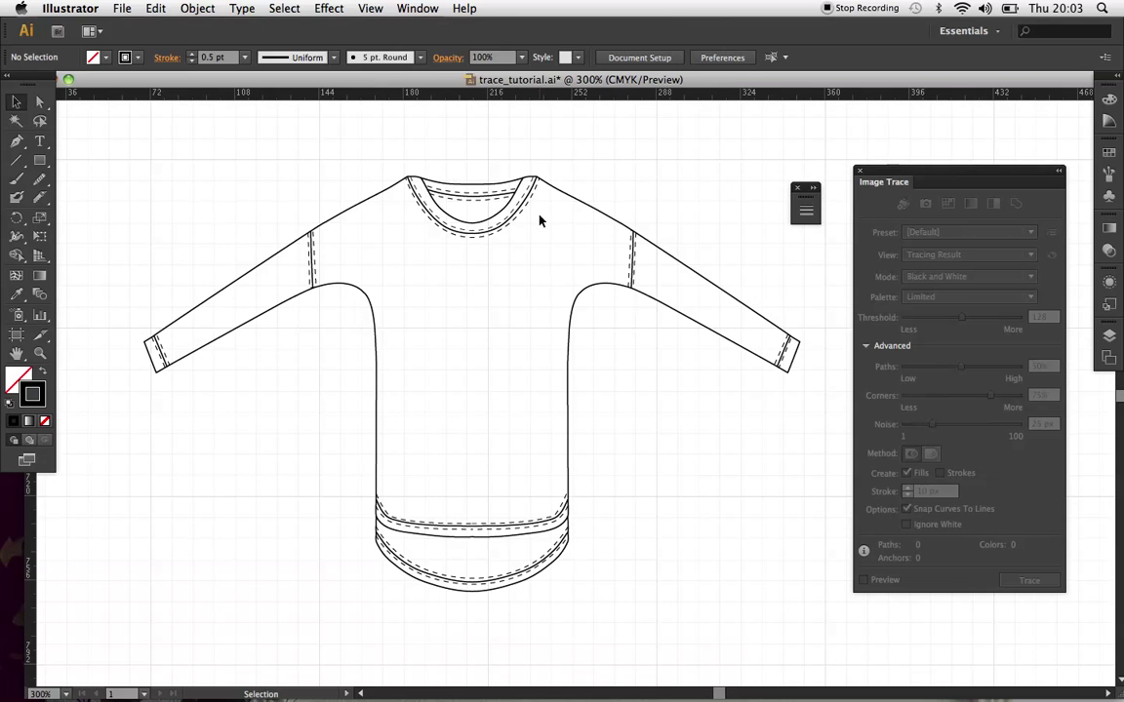
Select the right armpit curve of the body outline path
left_click(579, 296)
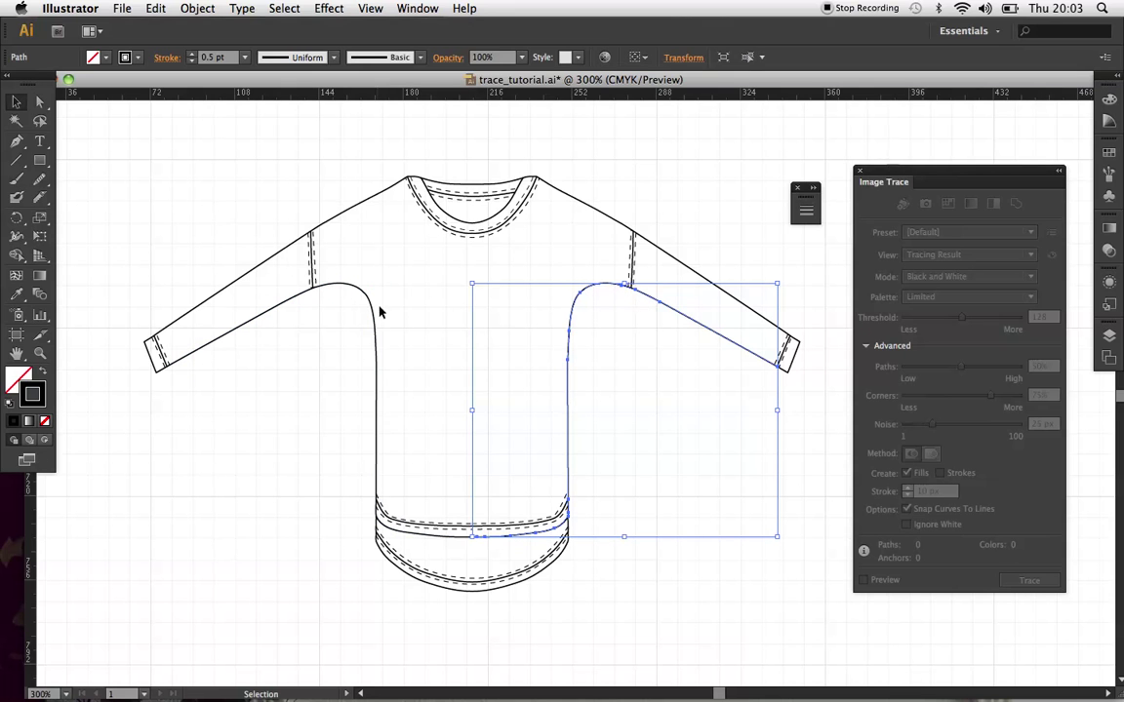